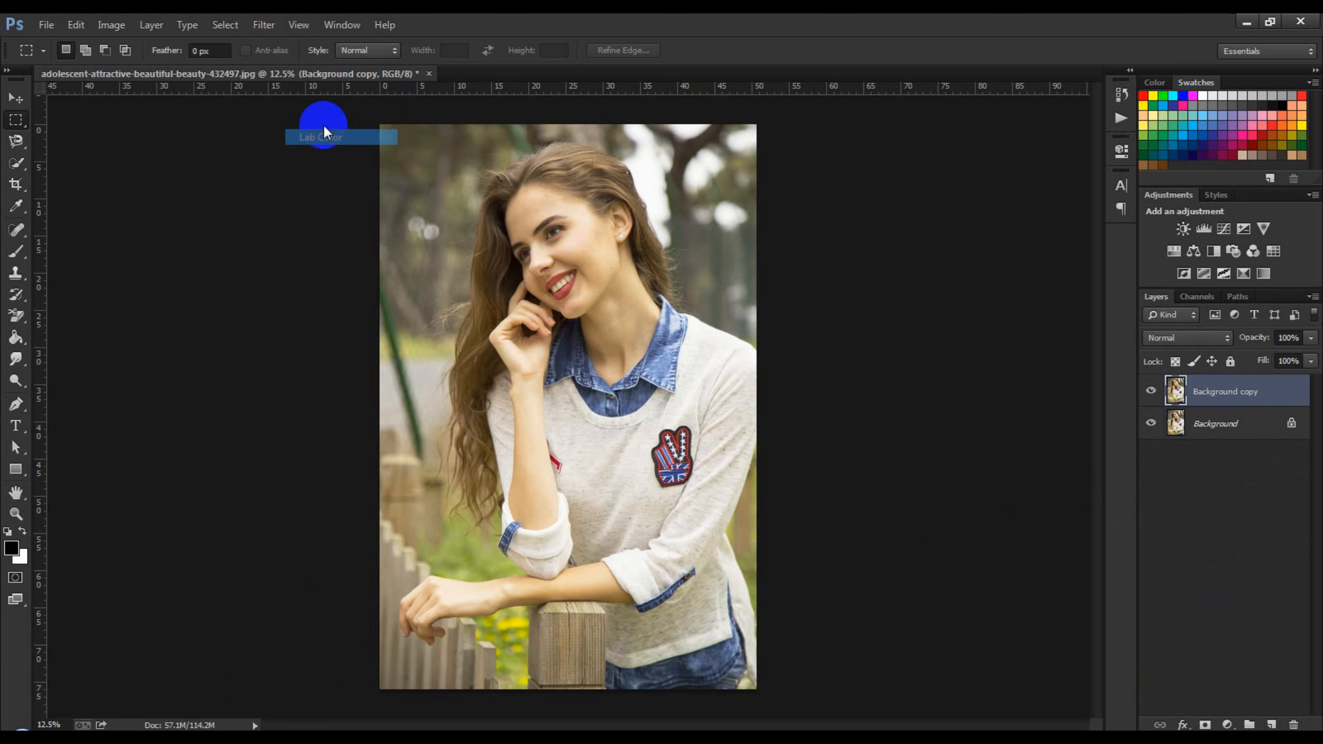
- Convert the image to Lab Color without flattening the layers, and select and copy the entire a channel
click(787, 306)
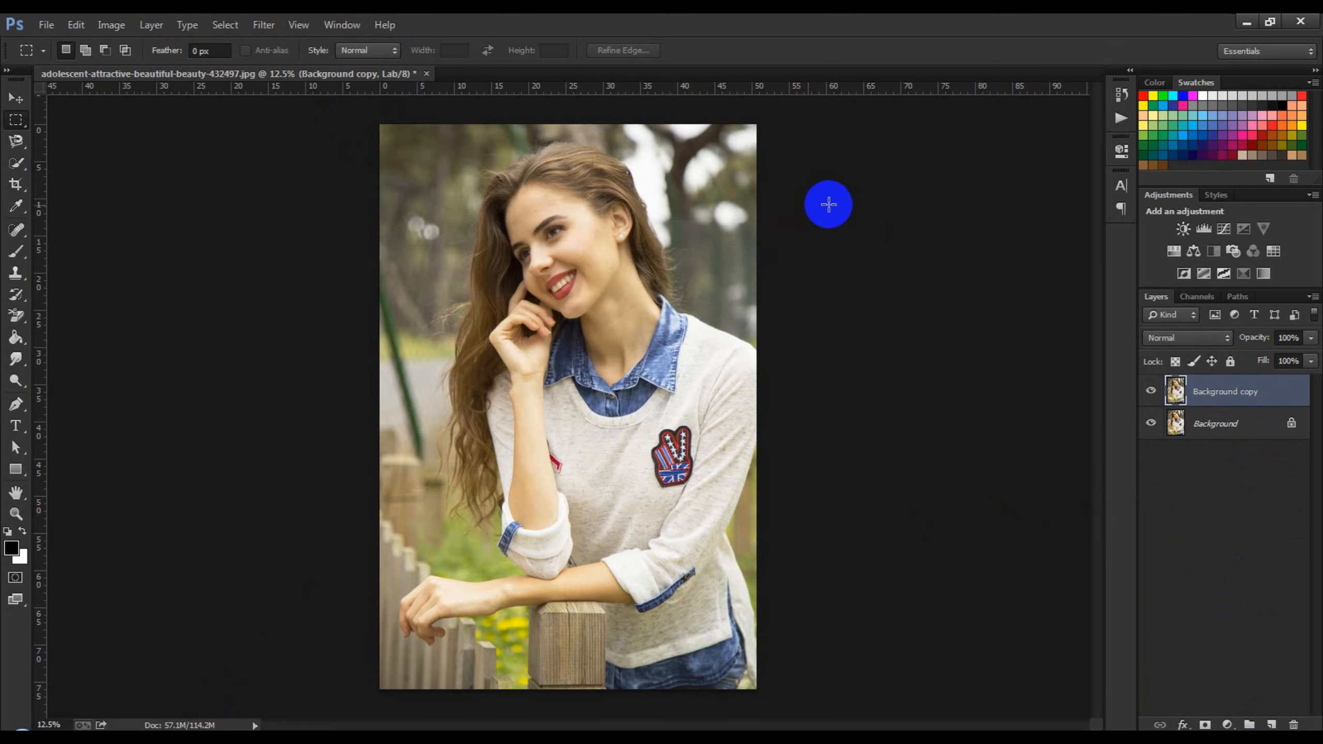
click(1204, 301)
click(1198, 388)
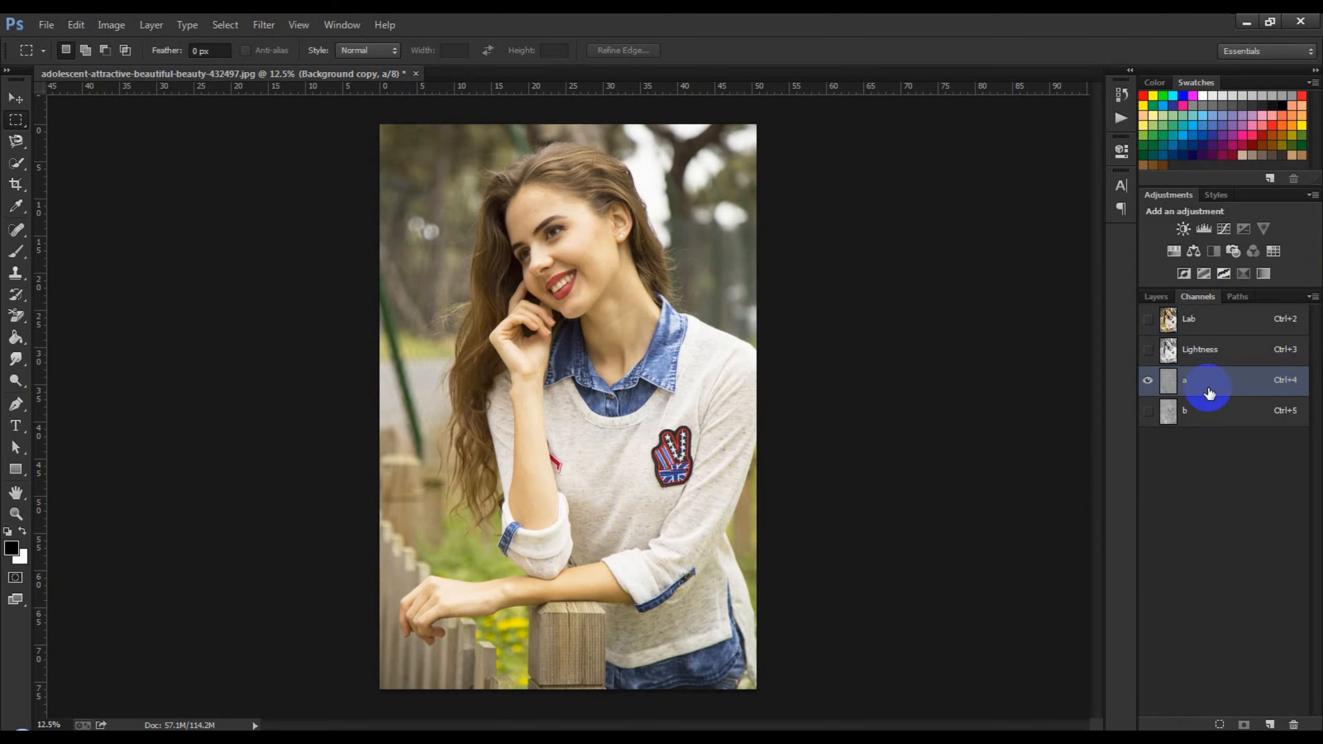
ctrl+click(1169, 392)
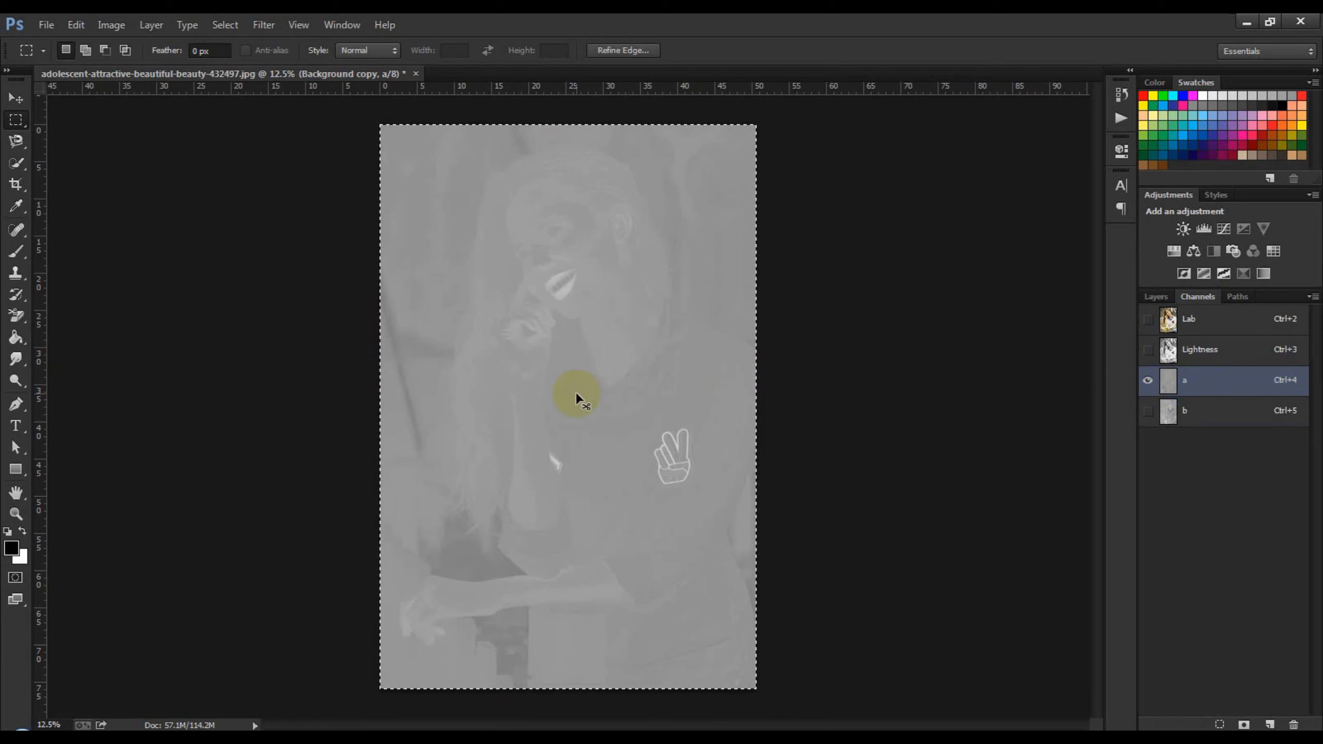
- Replace the b channel with the copied a channel, deselect, and restore the full-color Lab view of the layers
click(1190, 415)
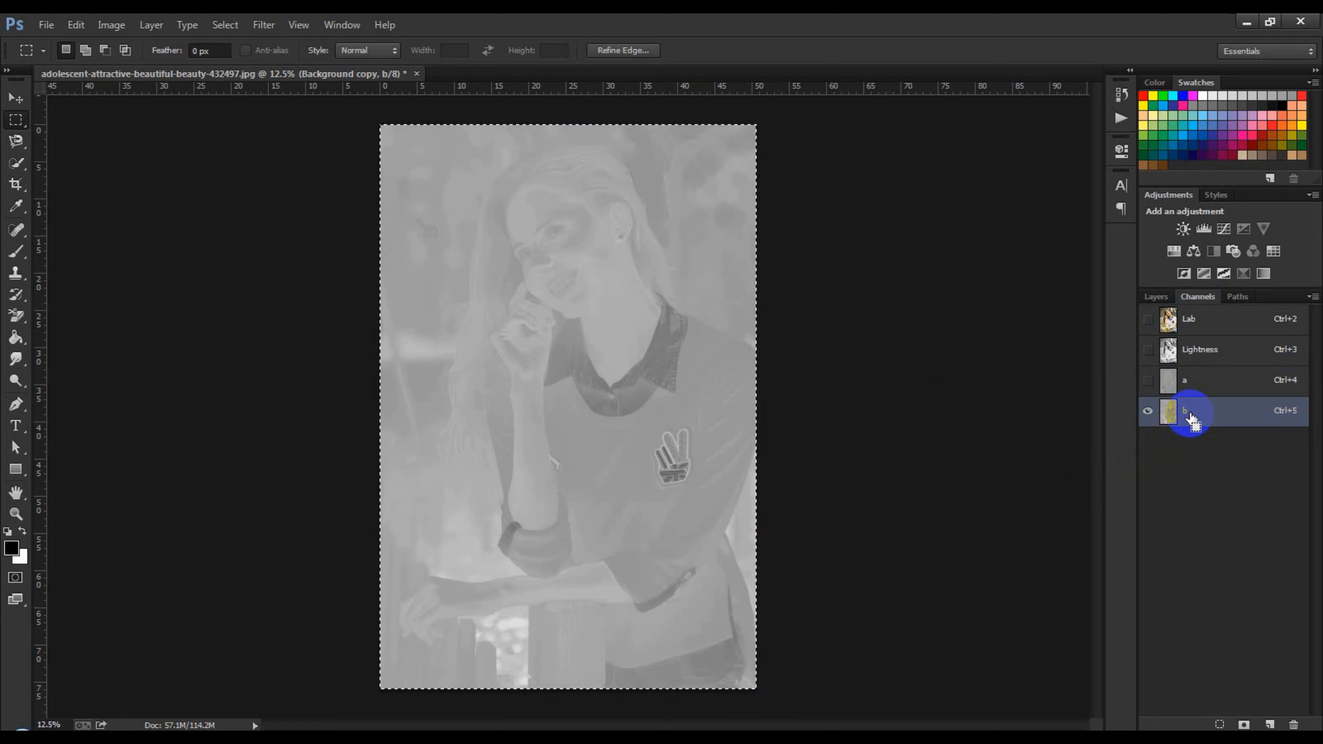
key(ctrl+v)
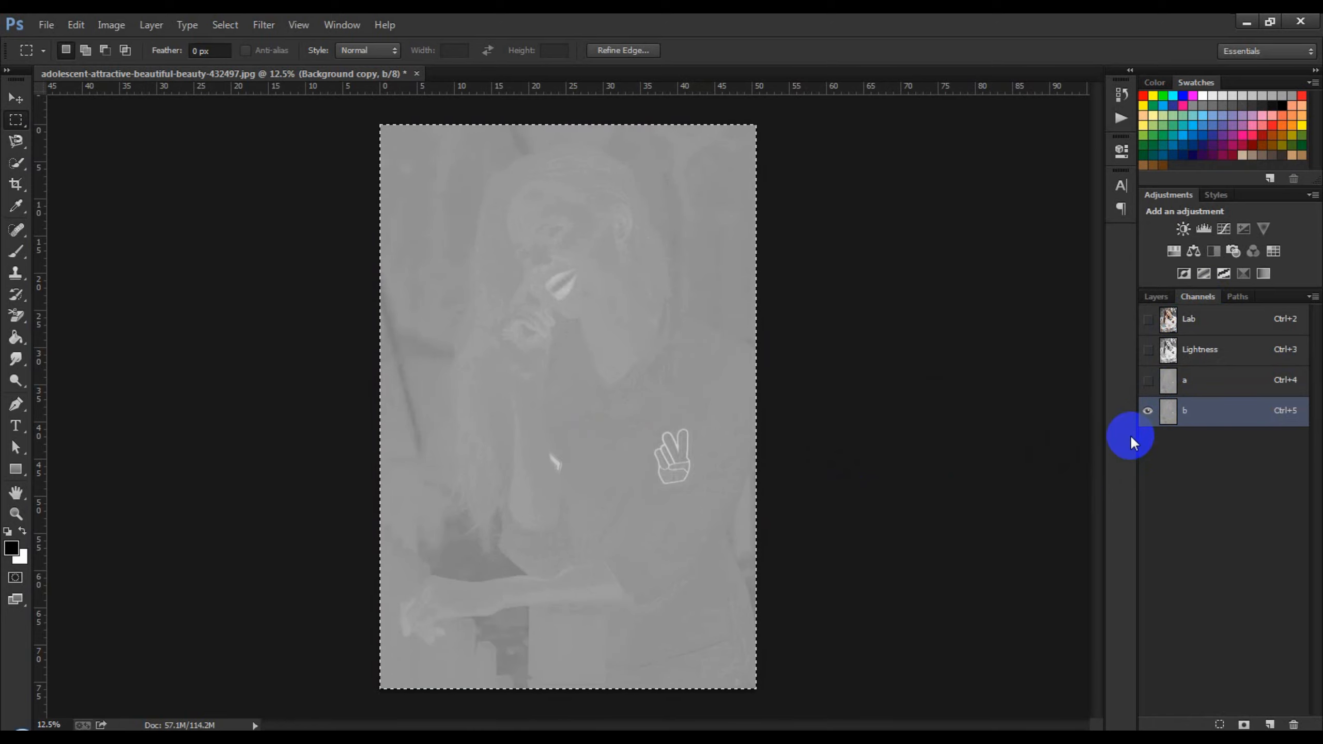
key(ctrl+d)
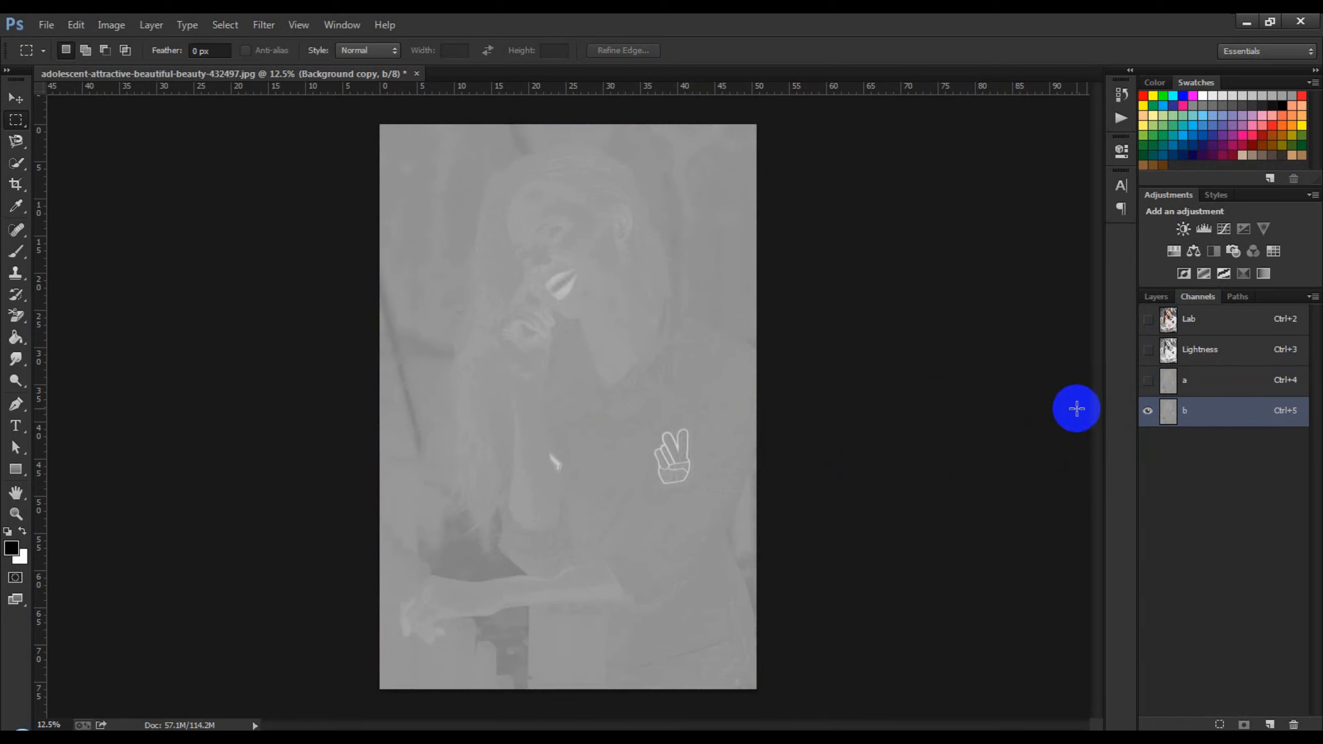
click(1148, 320)
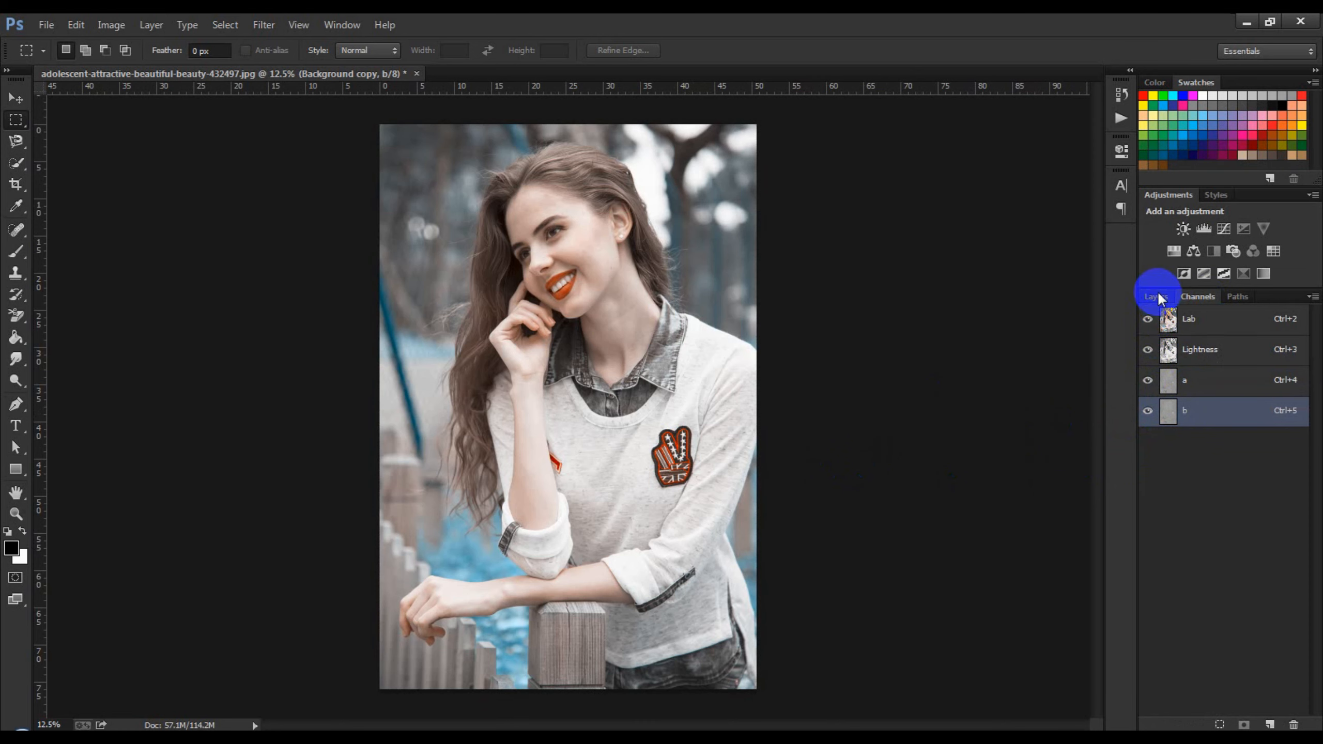
click(1158, 297)
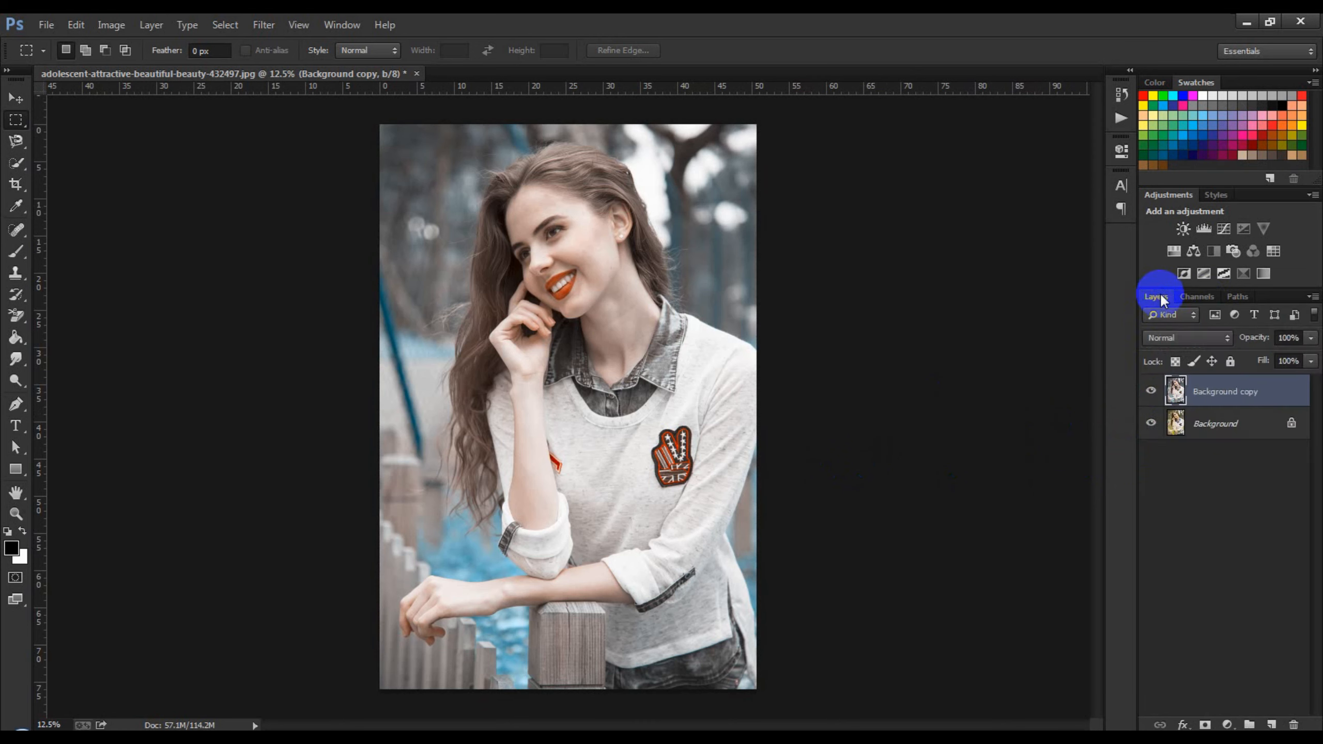
- Convert the image back to RGB Color mode without flattening the layers
click(111, 25)
mouse_move(113, 45)
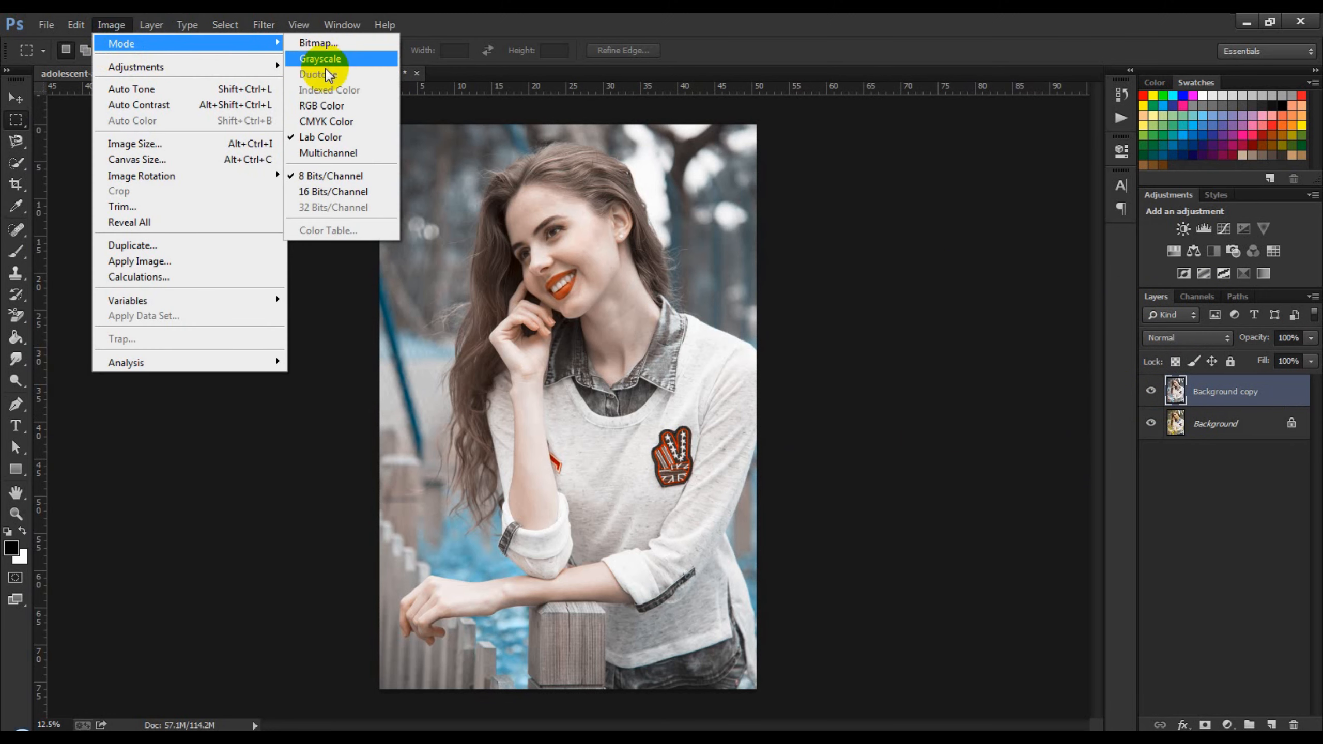
click(325, 108)
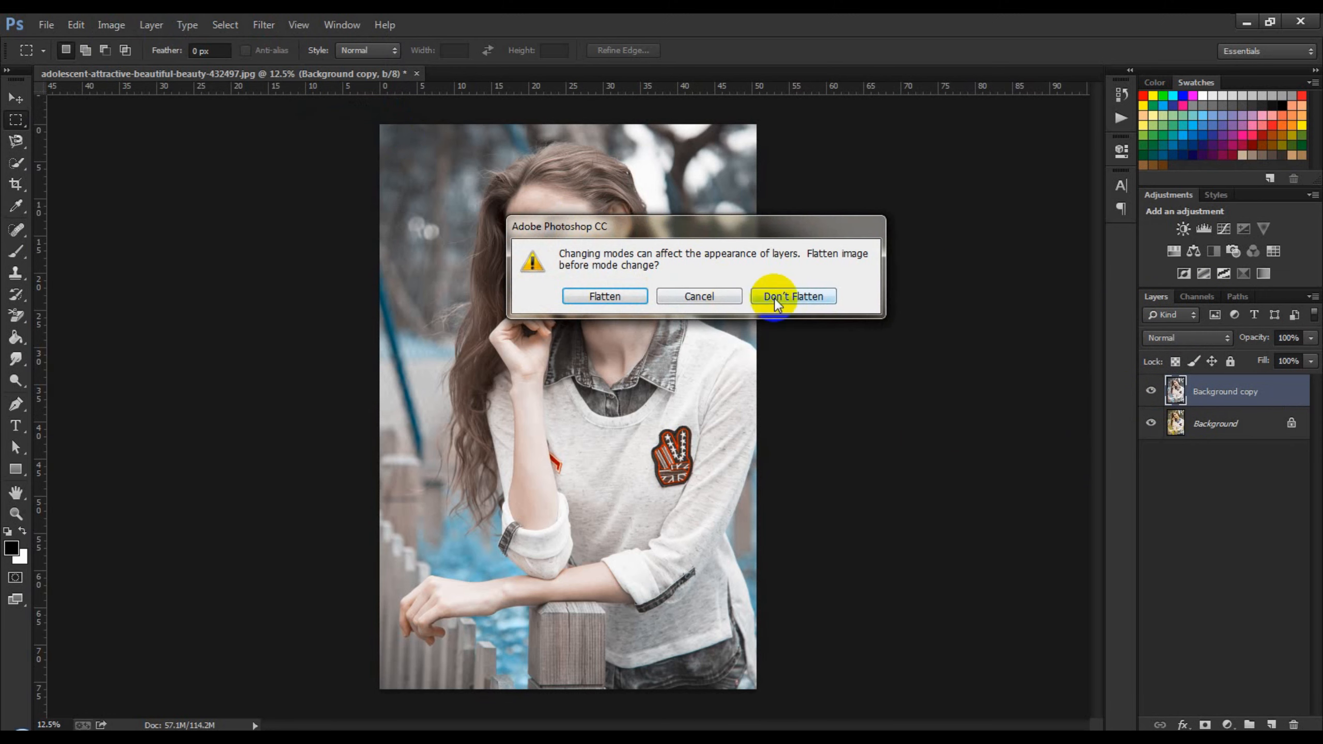
click(780, 296)
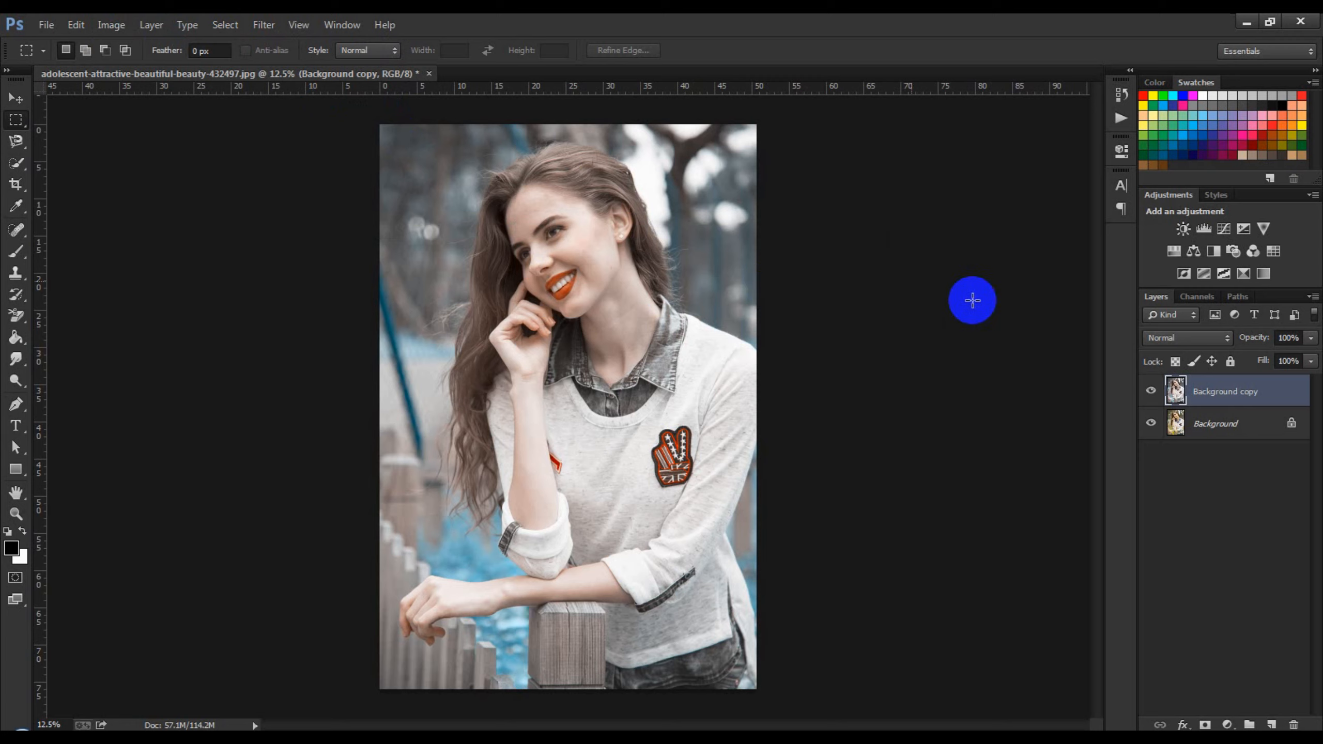
- Add a Hue/Saturation adjustment layer above the background copy with Hue +9 and Saturation -11
click(1229, 725)
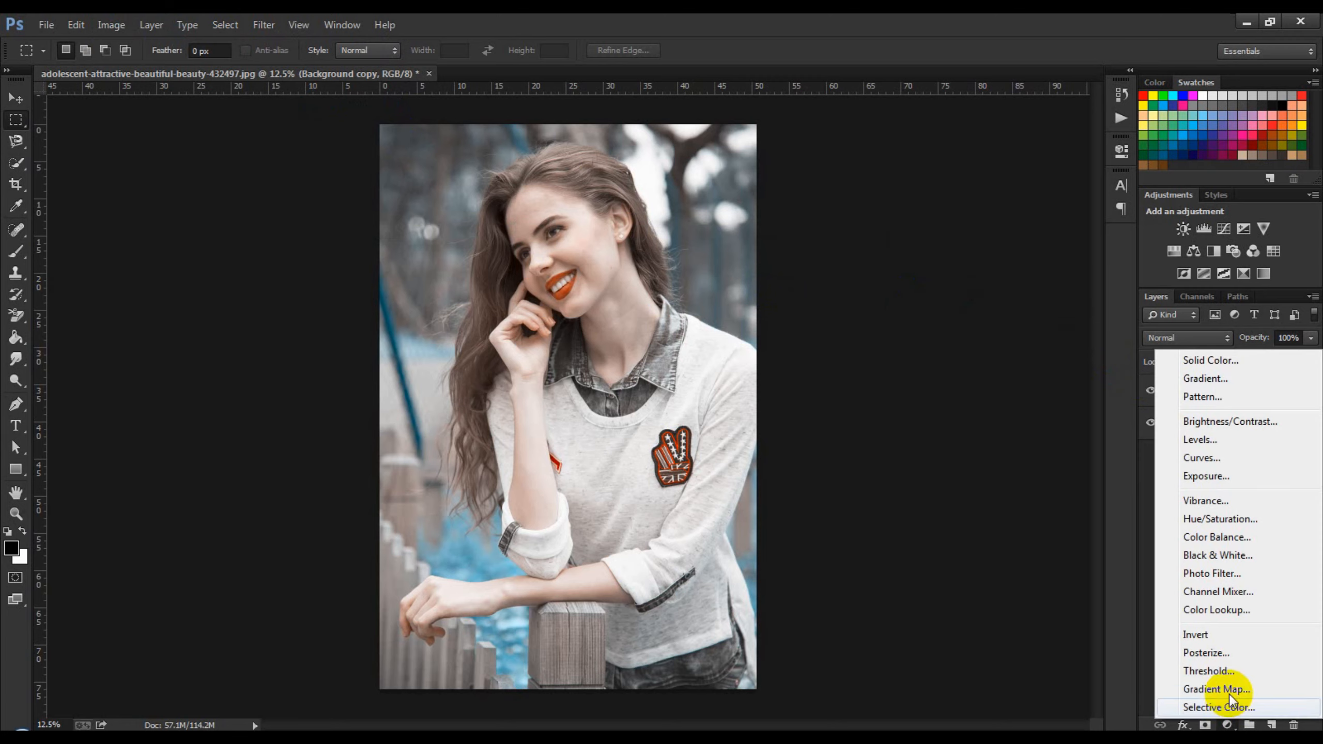
click(1214, 517)
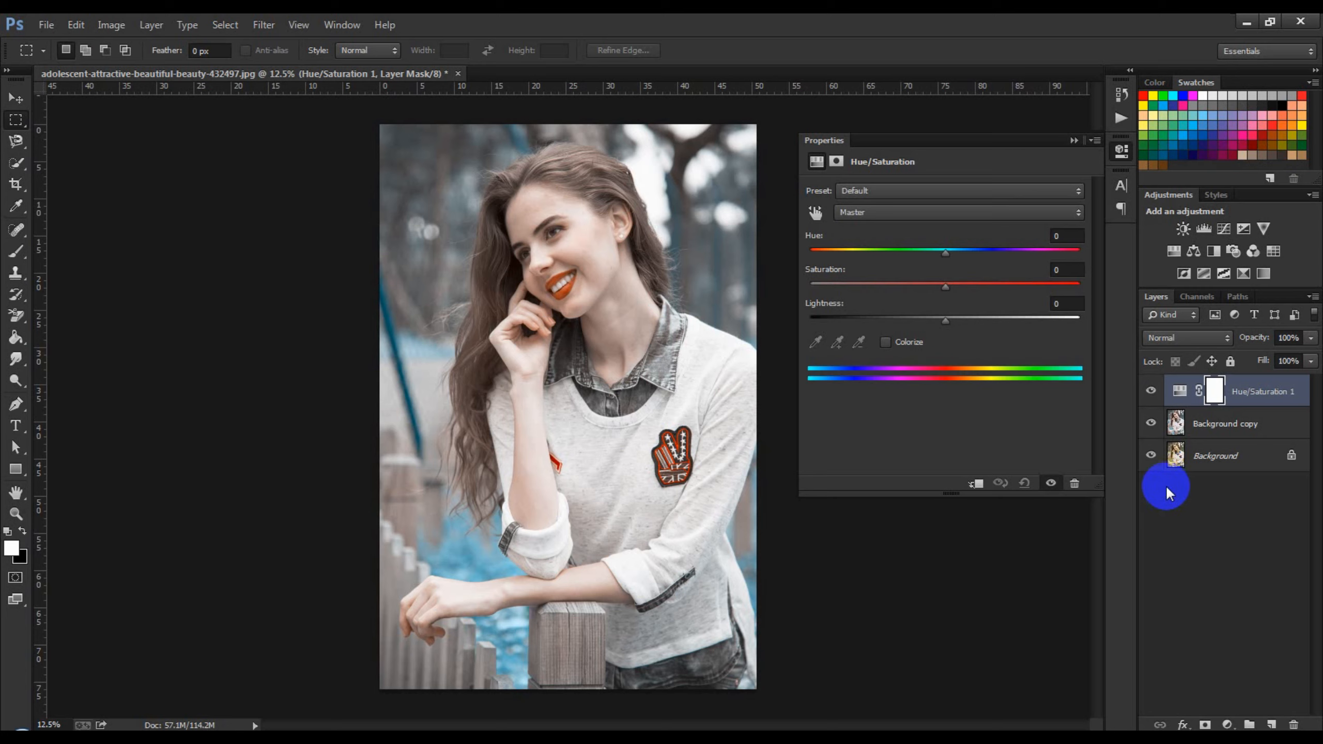
mouse_move(946, 250)
mouse_down()
mouse_move(977, 258)
mouse_move(959, 255)
mouse_up()
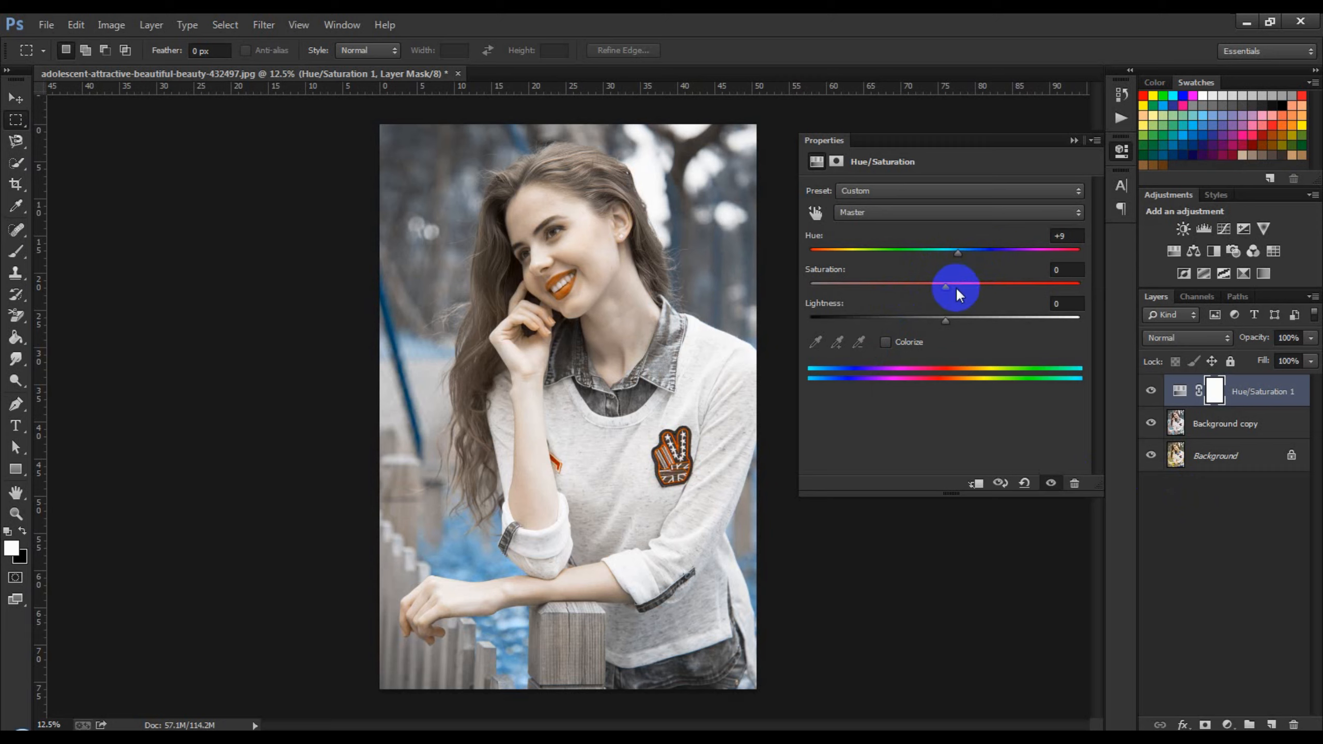
mouse_move(945, 288)
mouse_down()
mouse_move(980, 290)
mouse_move(920, 294)
mouse_move(932, 293)
mouse_up()
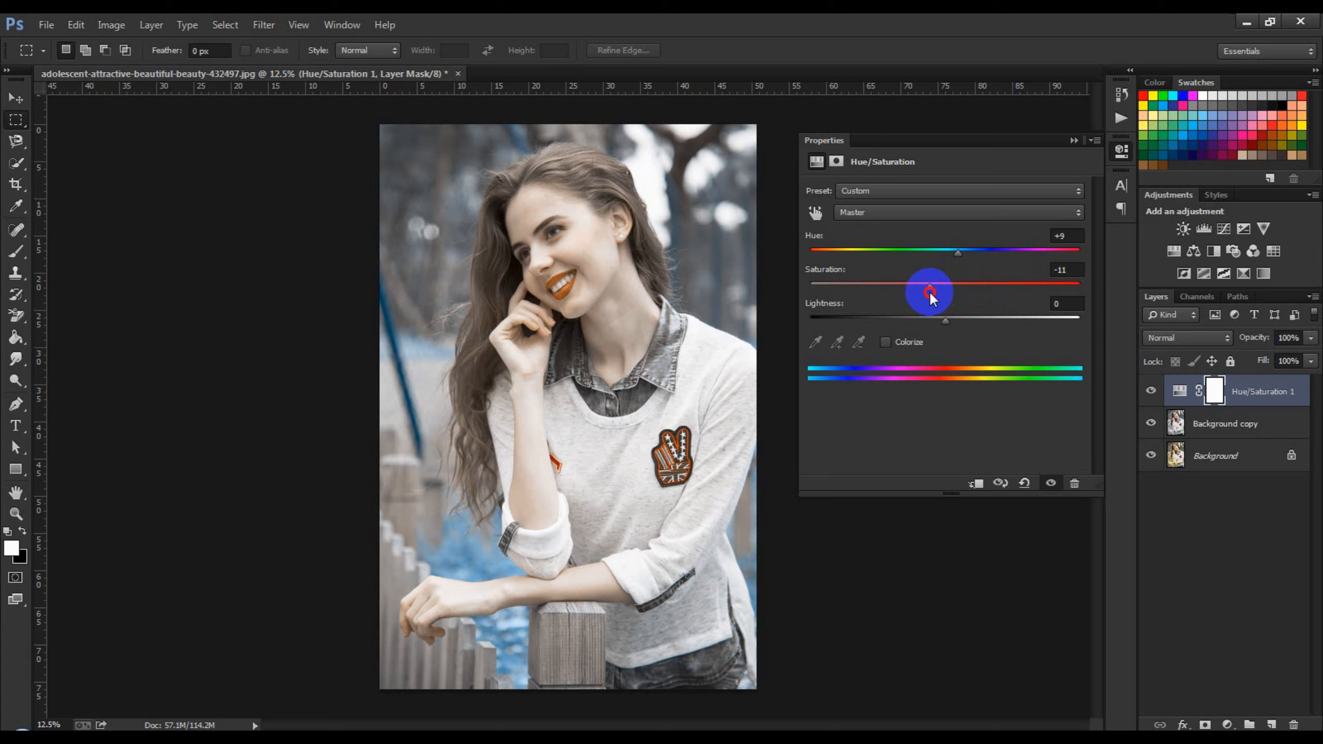
drag(928, 293, 931, 294)
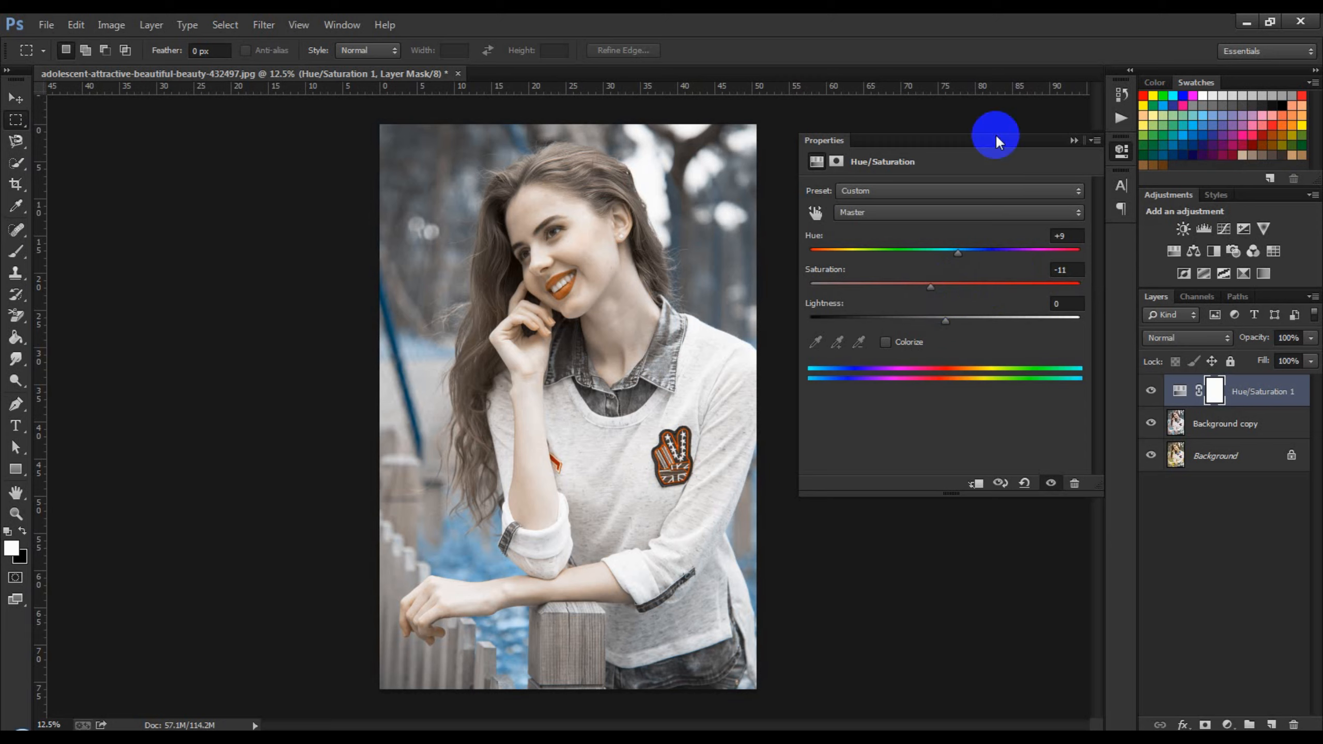
click(1073, 141)
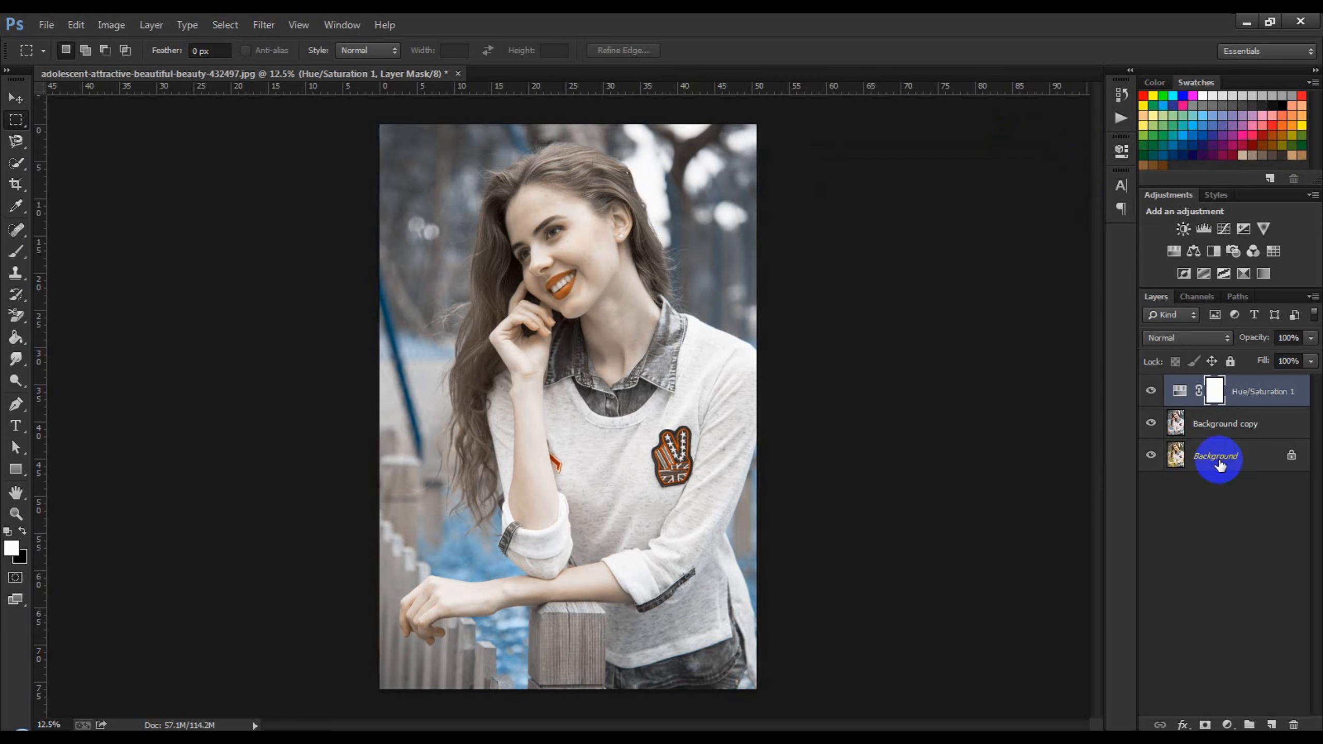
- Add a Gradient fill layer above the Hue/Saturation layer using the Neutral Density preset
click(1228, 725)
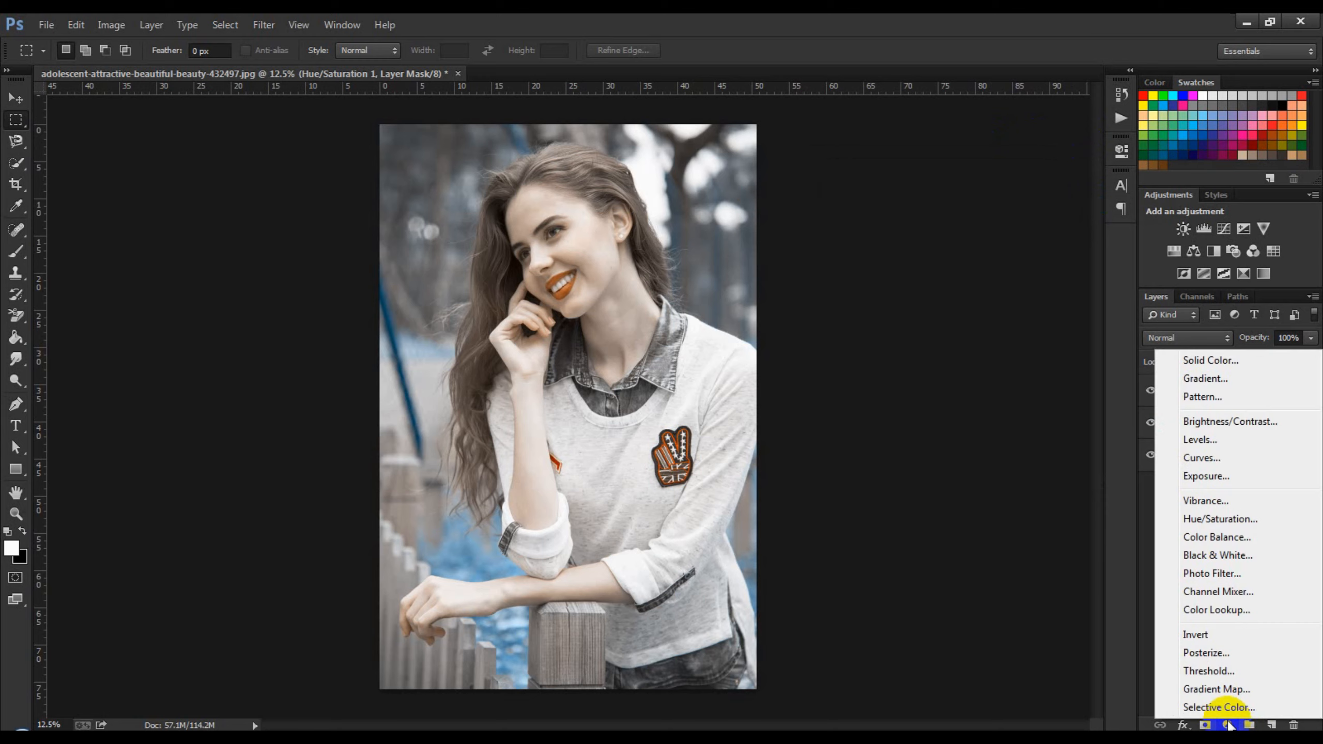
click(1206, 379)
click(1040, 404)
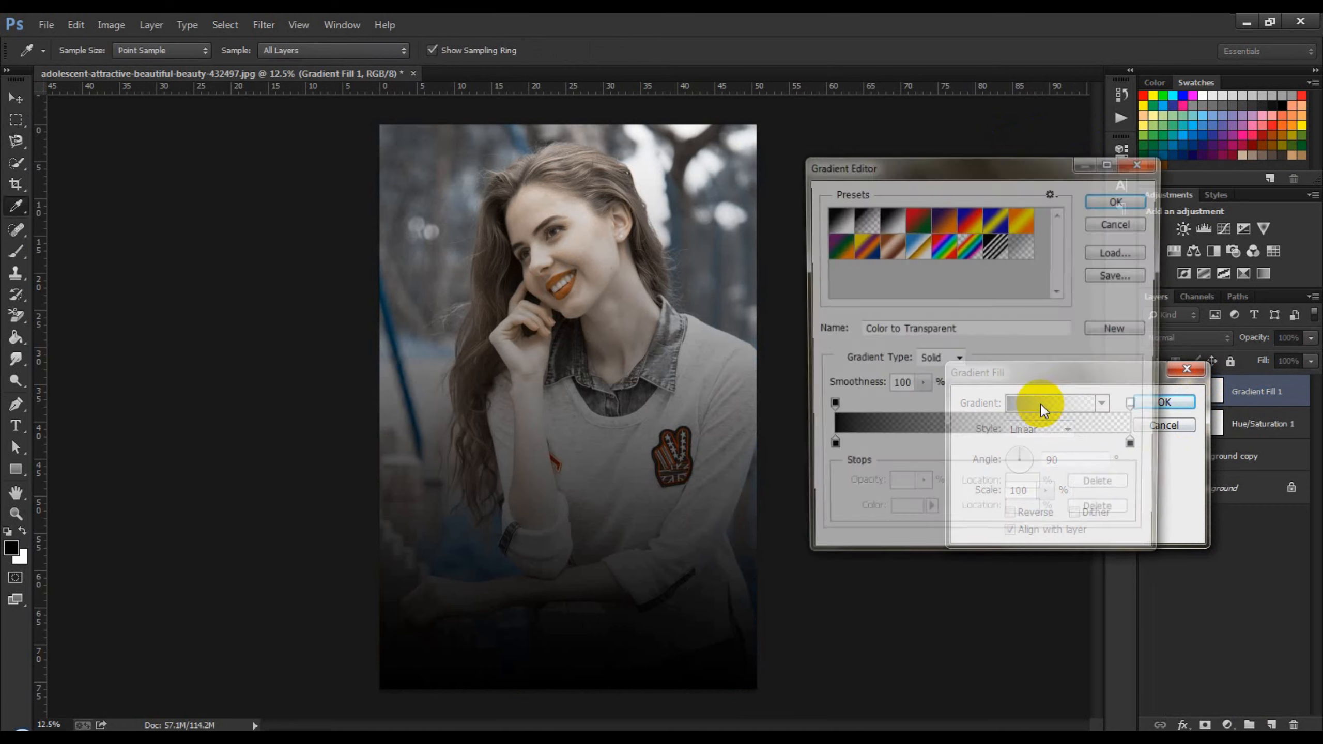
click(1024, 247)
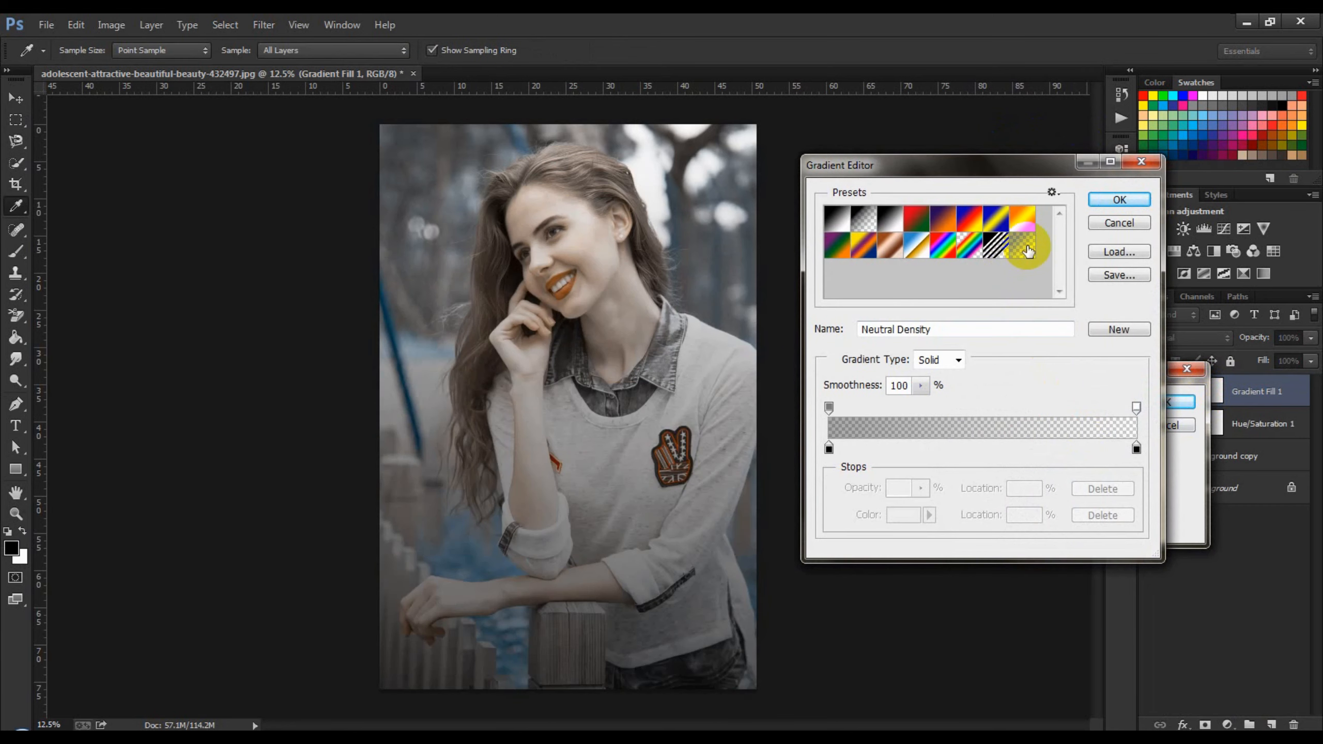
click(1120, 200)
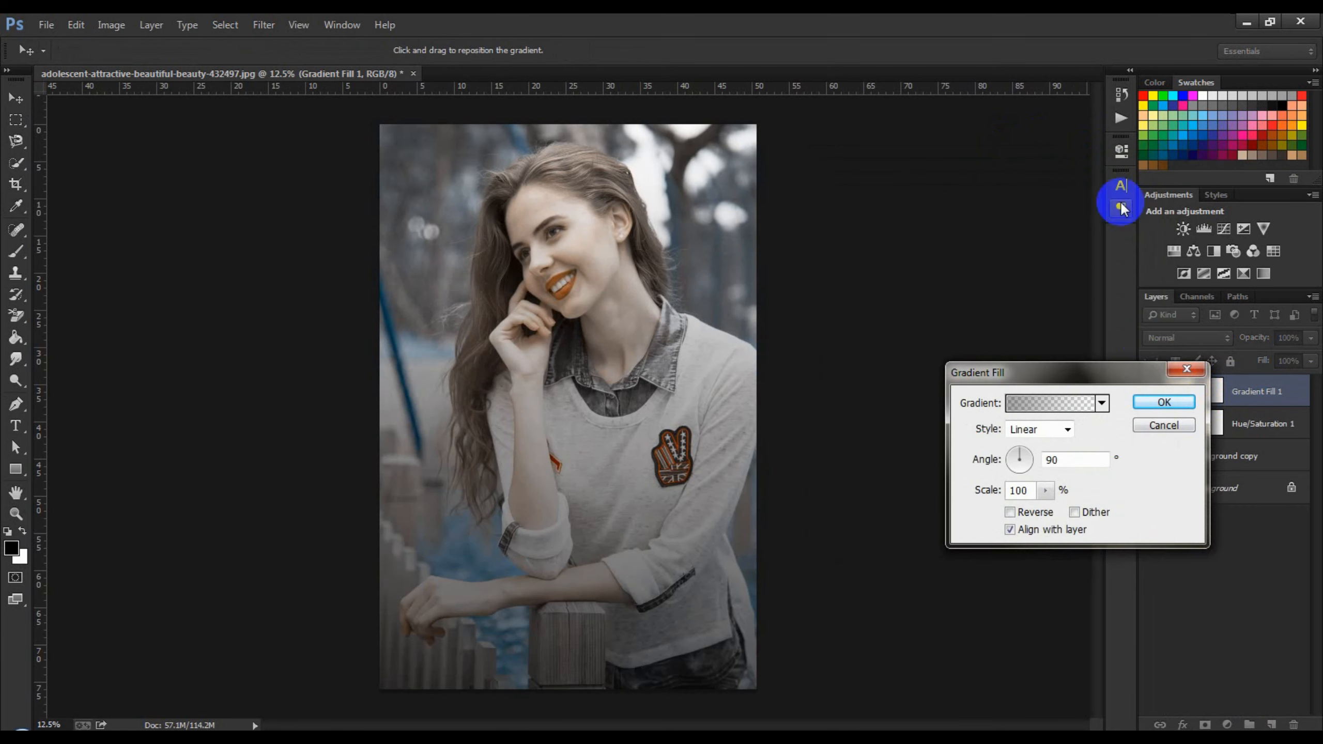
- Make the gradient fill radial and reversed, and move its clear center up beside the woman's face
click(1071, 428)
click(1039, 456)
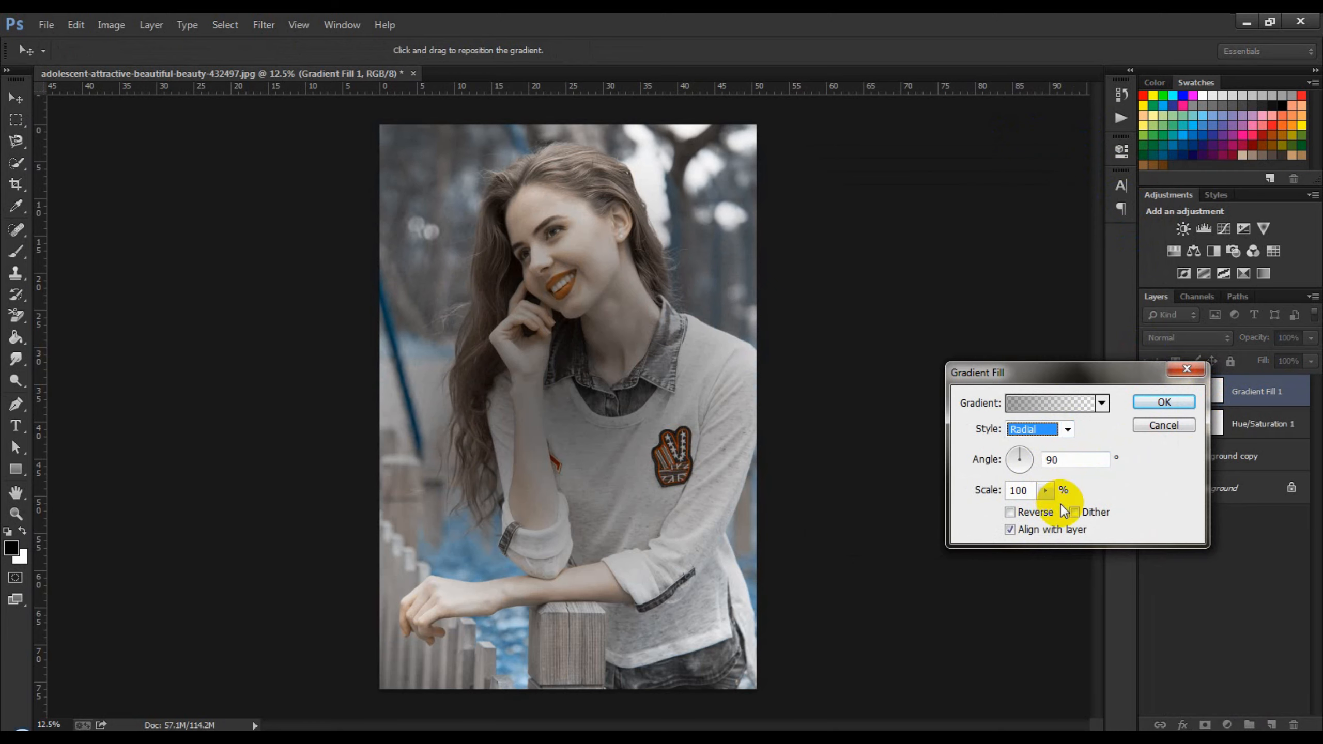
click(1014, 511)
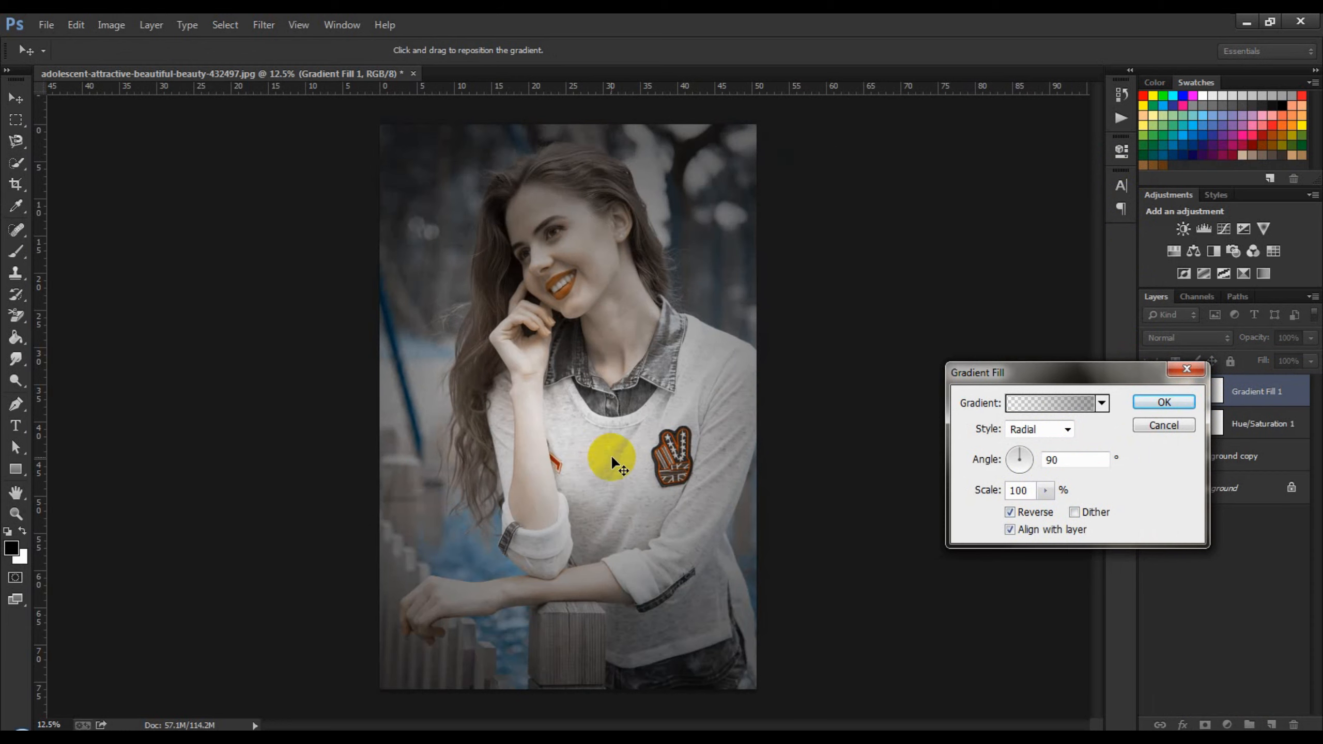
drag(613, 459, 627, 280)
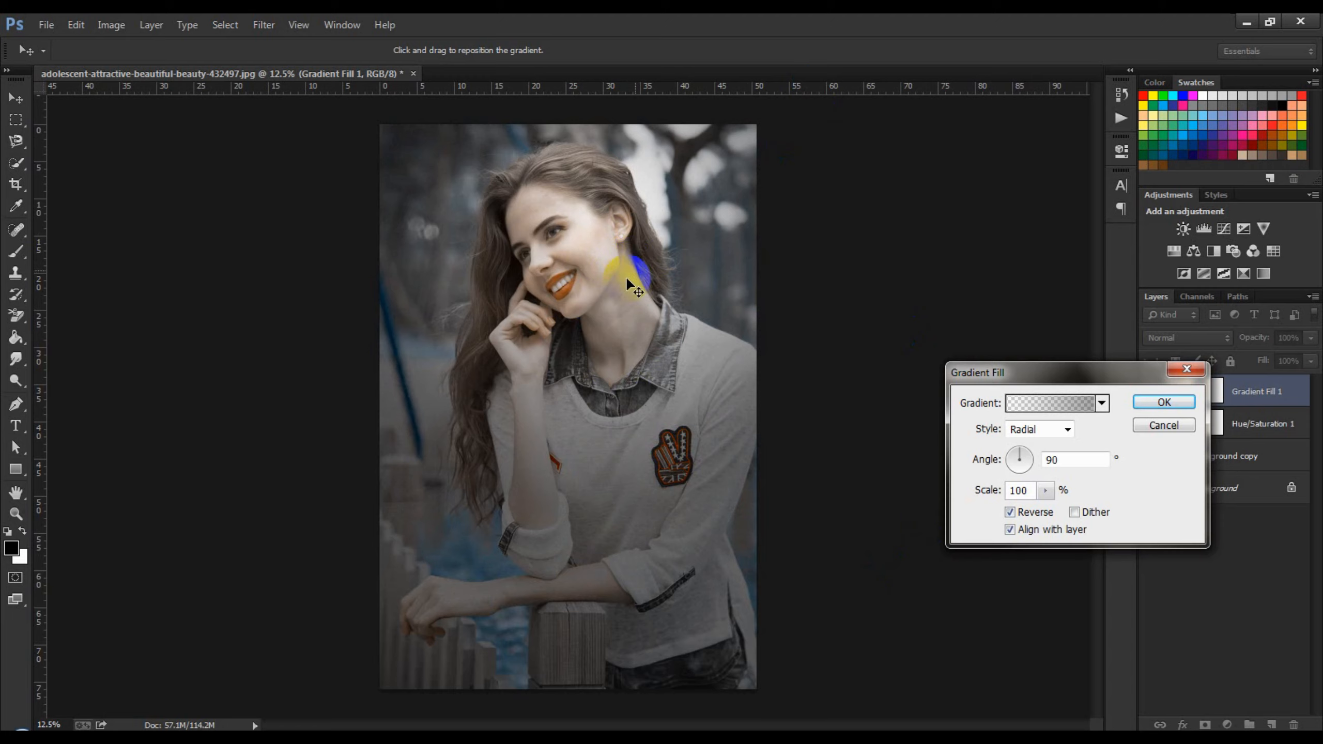
click(623, 280)
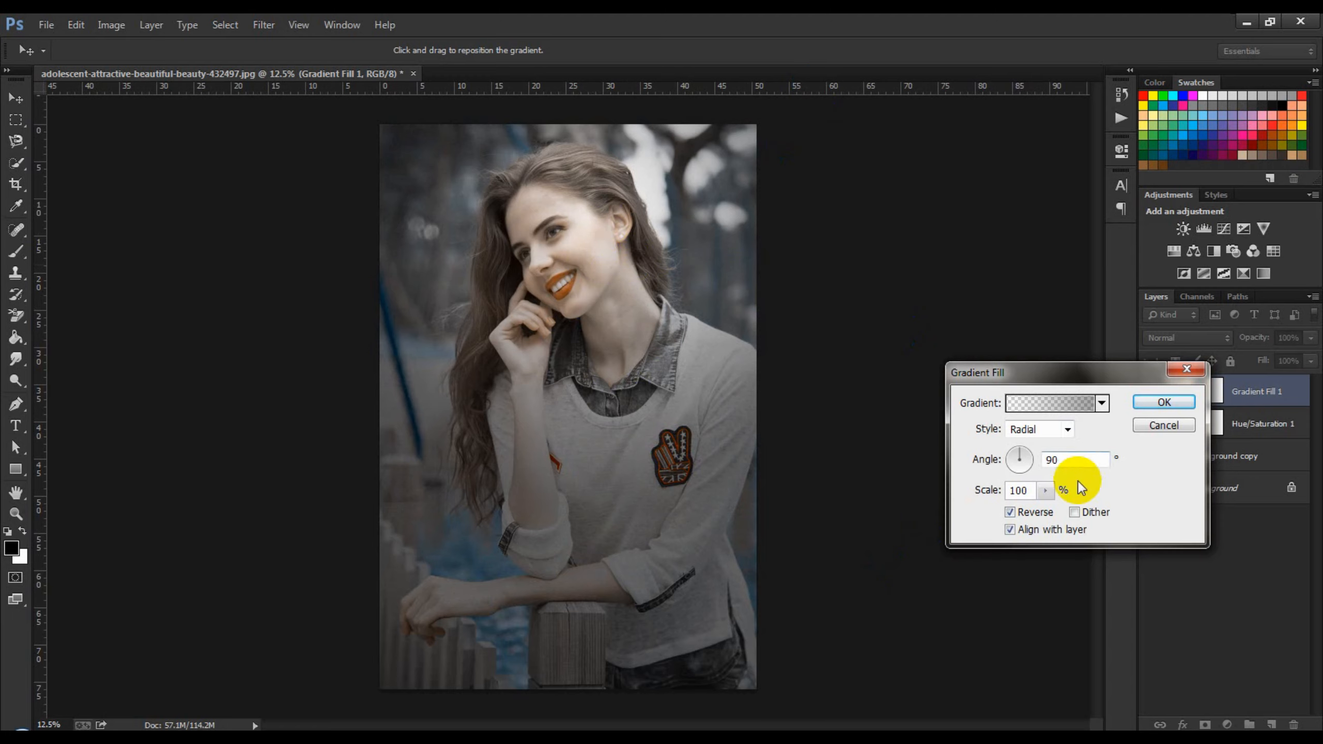
- Set the gradient fill's angle to 6.71° and scale to 189%, fine-tune its center on the face, and apply it
click(1047, 491)
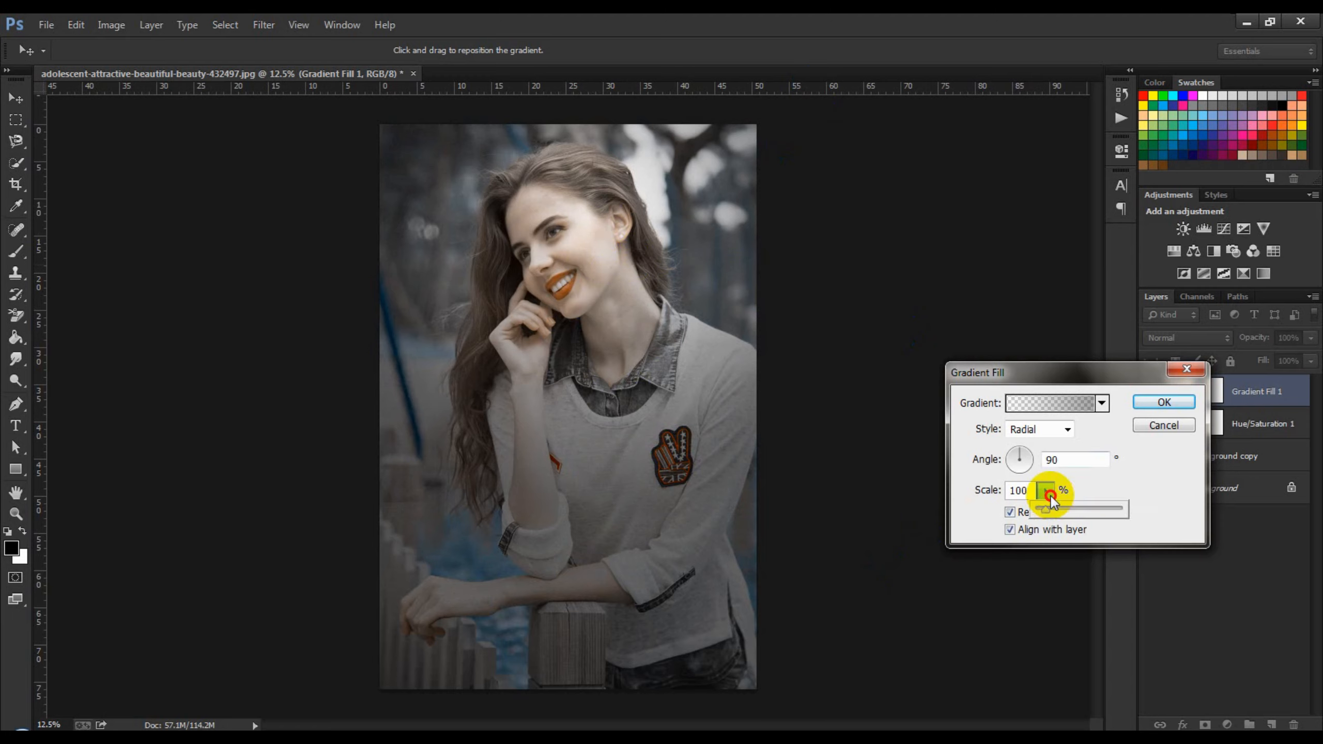
drag(1046, 510, 1051, 499)
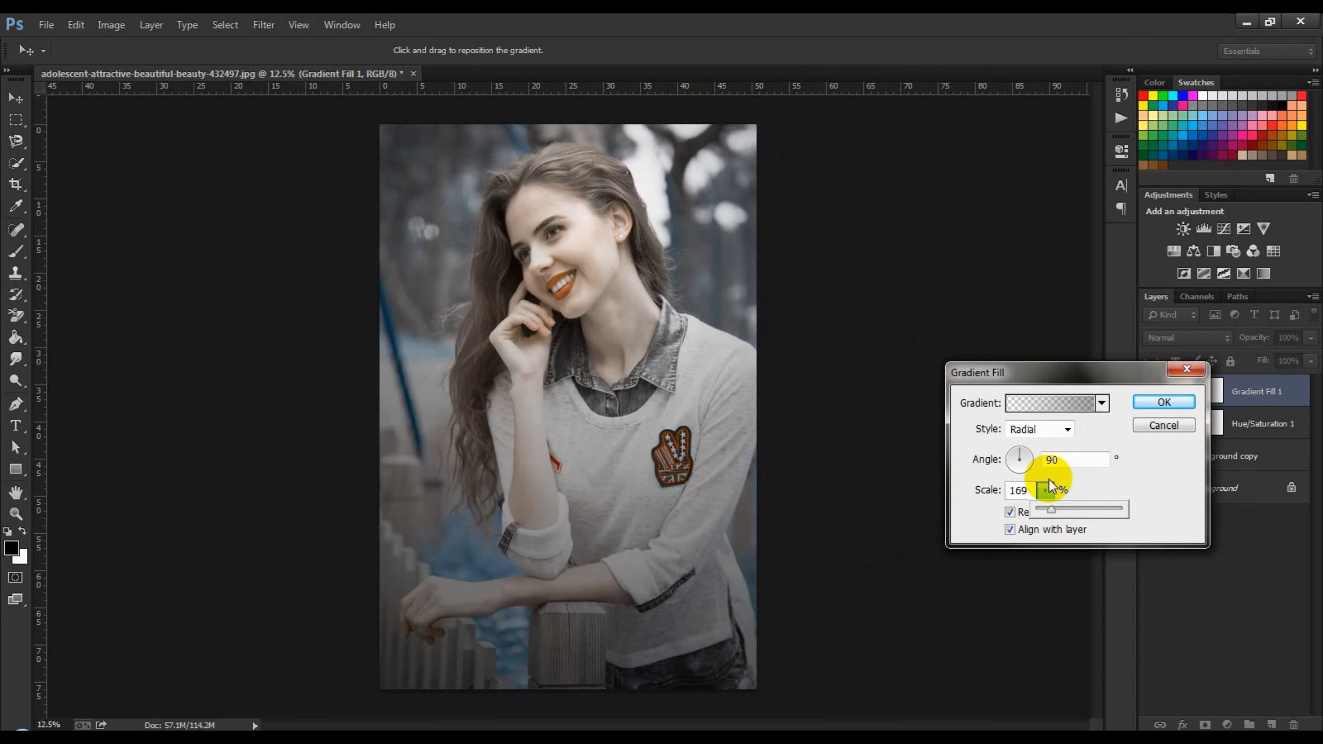
click(1064, 461)
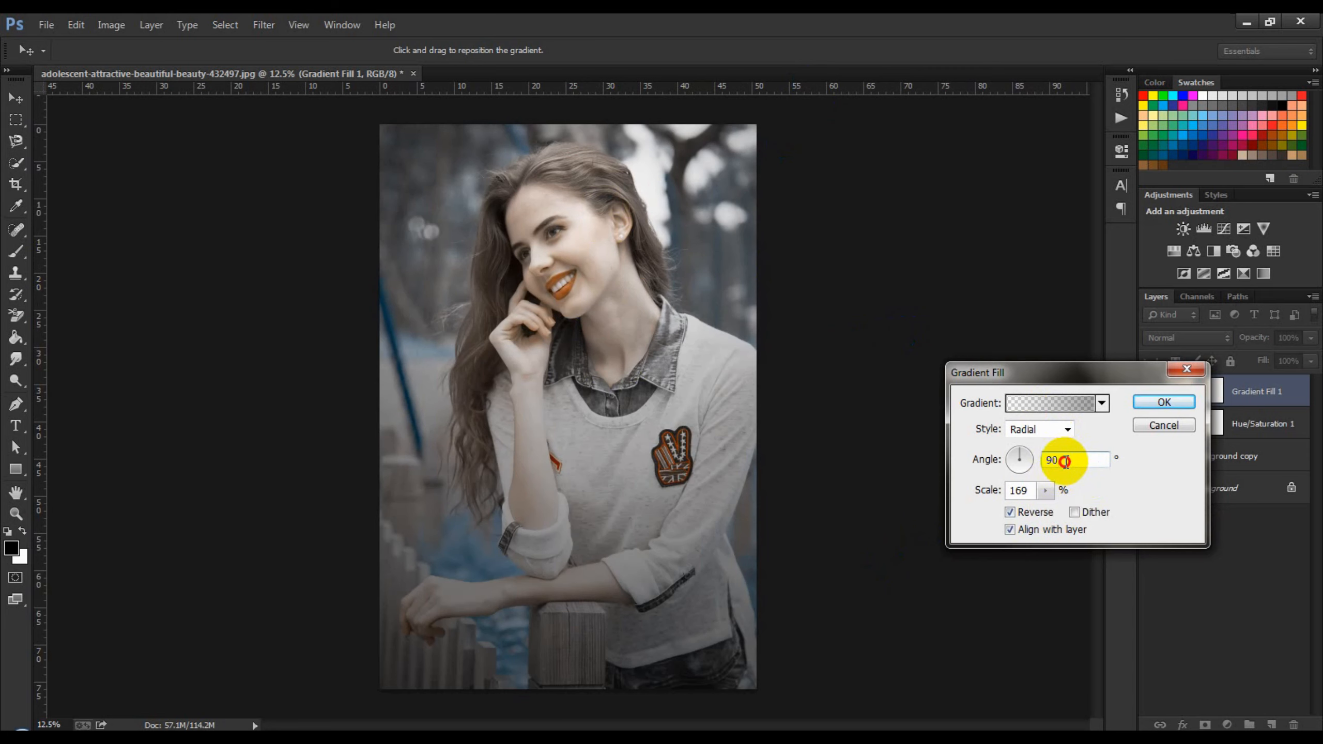
drag(1022, 445, 1034, 458)
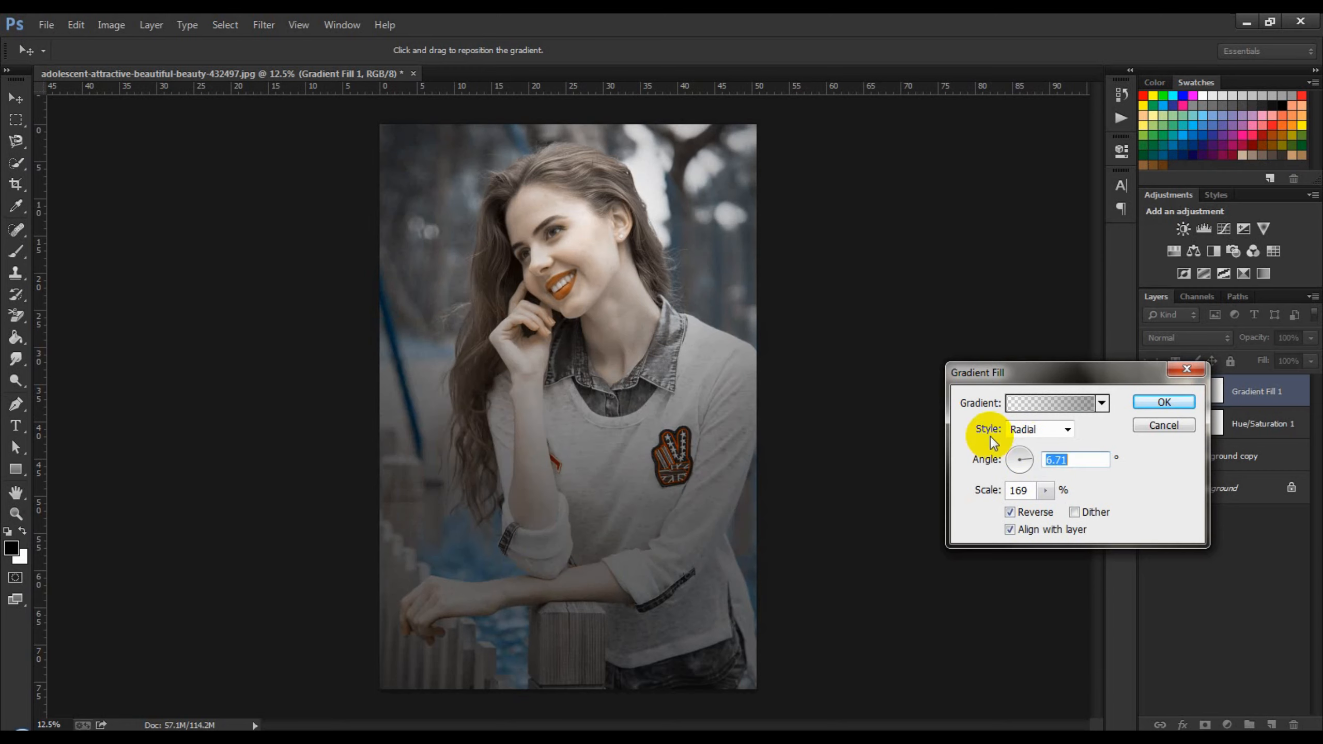
drag(587, 266, 600, 230)
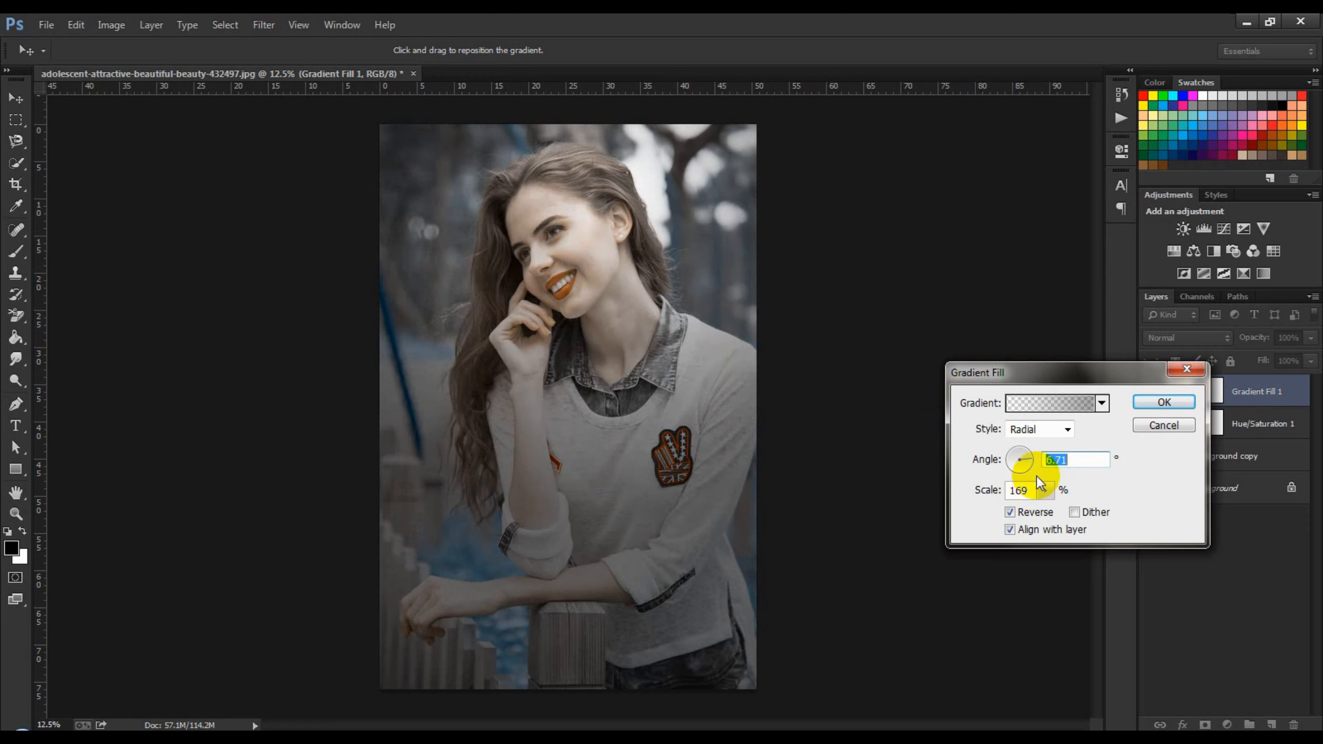
drag(1048, 502, 1048, 514)
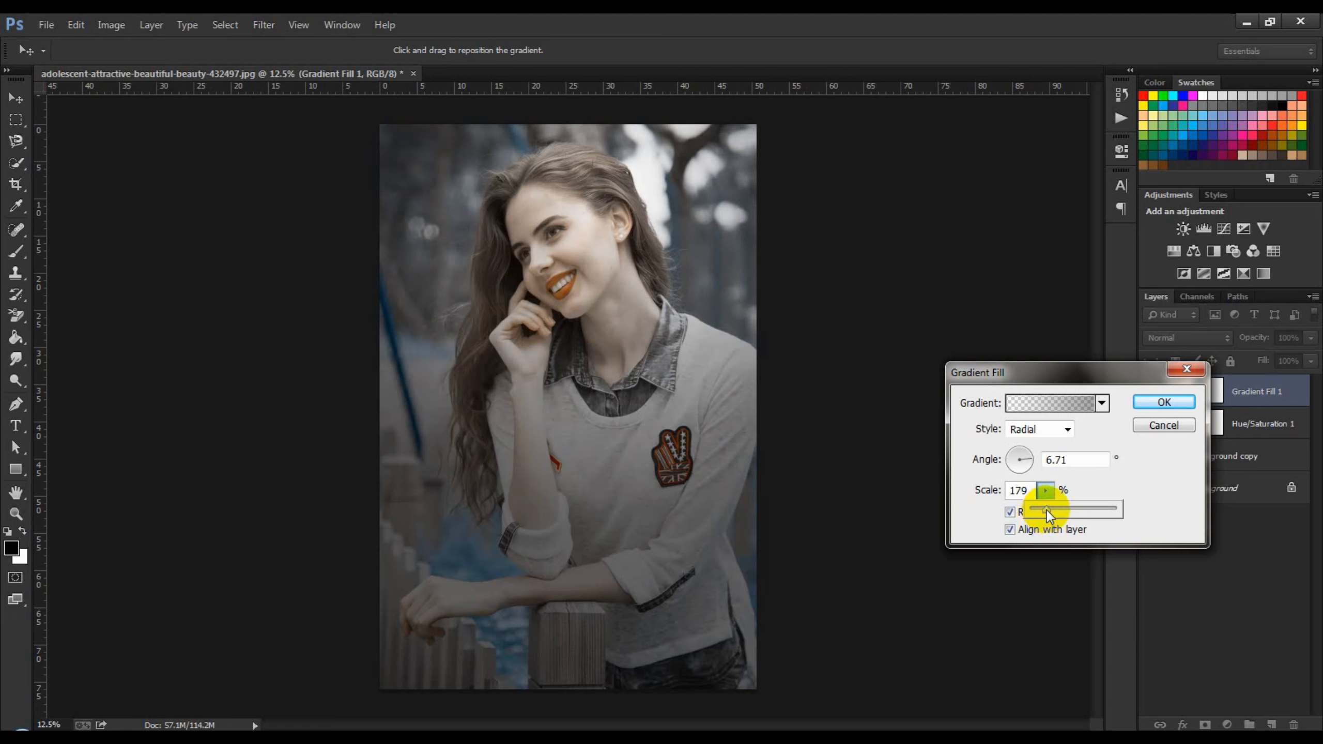
drag(1048, 514, 1047, 514)
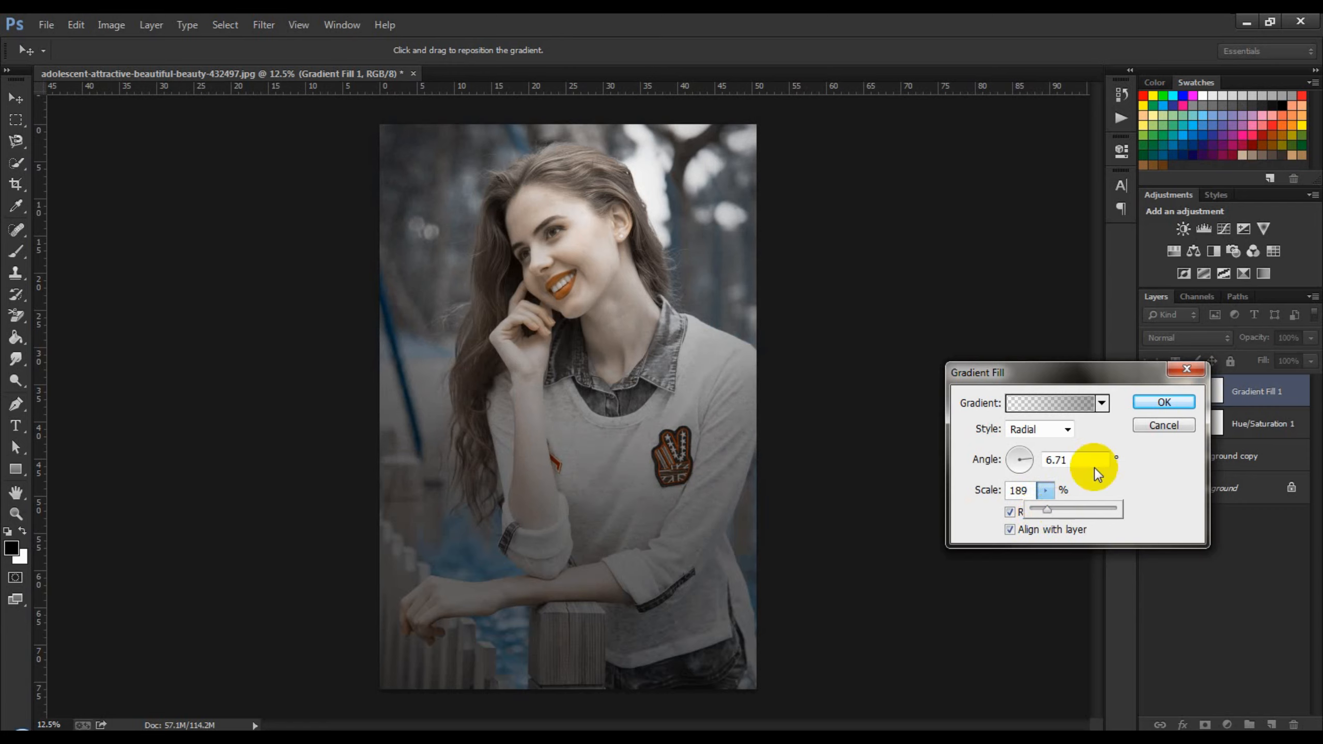
click(1150, 406)
click(1127, 469)
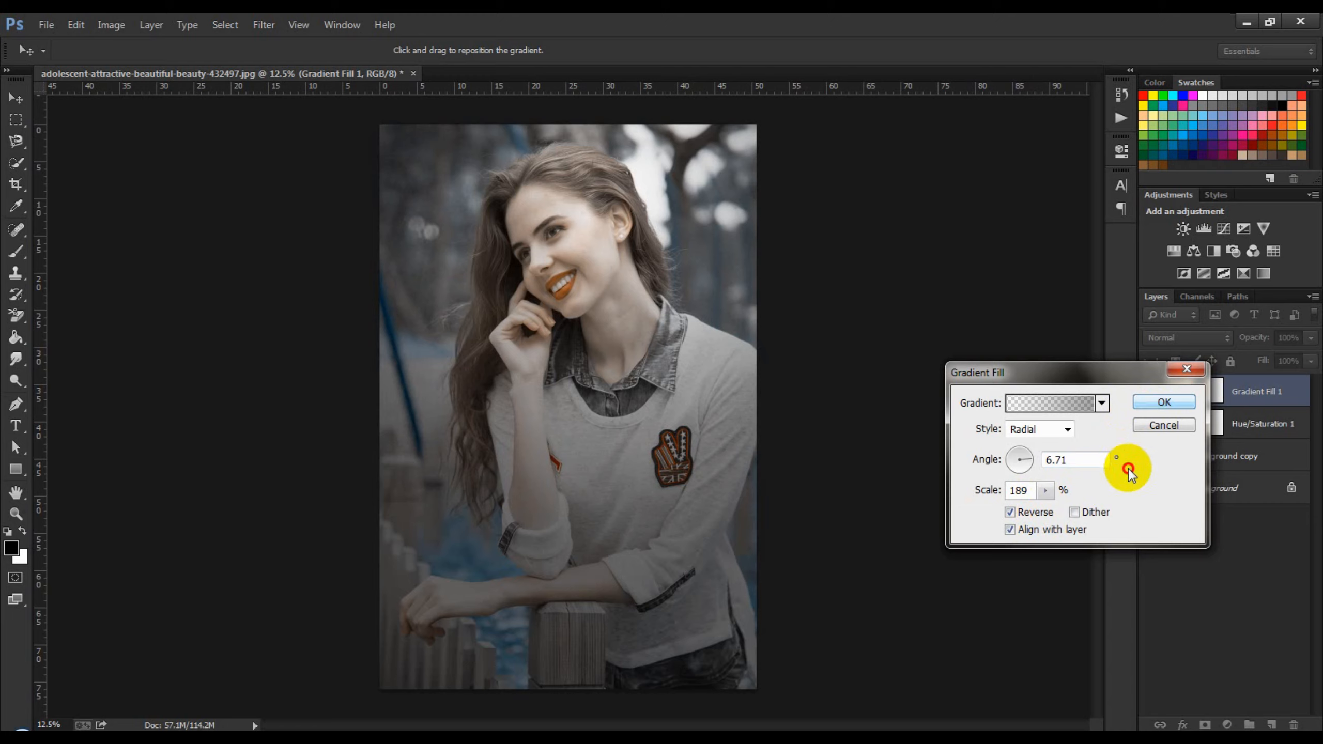
click(1163, 402)
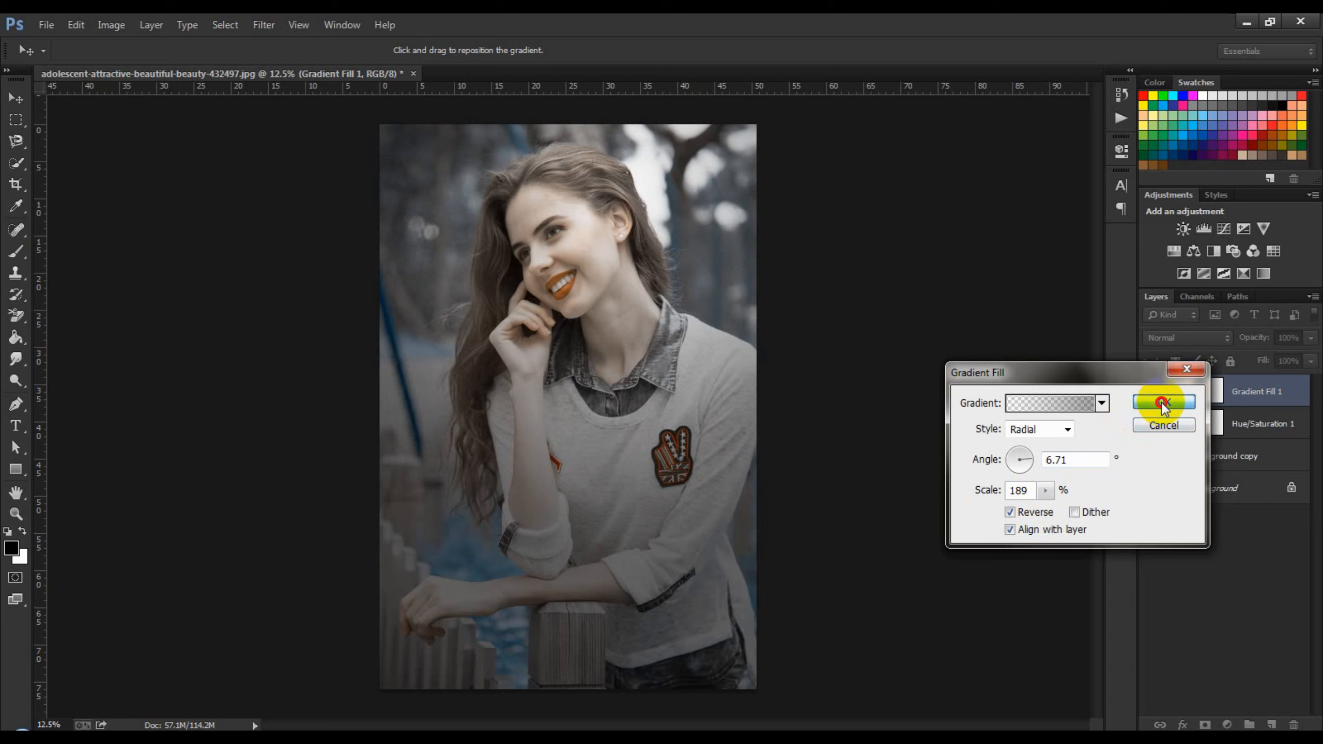
- Add a Selective Color adjustment layer above the gradient fill and set its Reds to Cyan -100, Magenta +2 and Yellow +54
click(1228, 724)
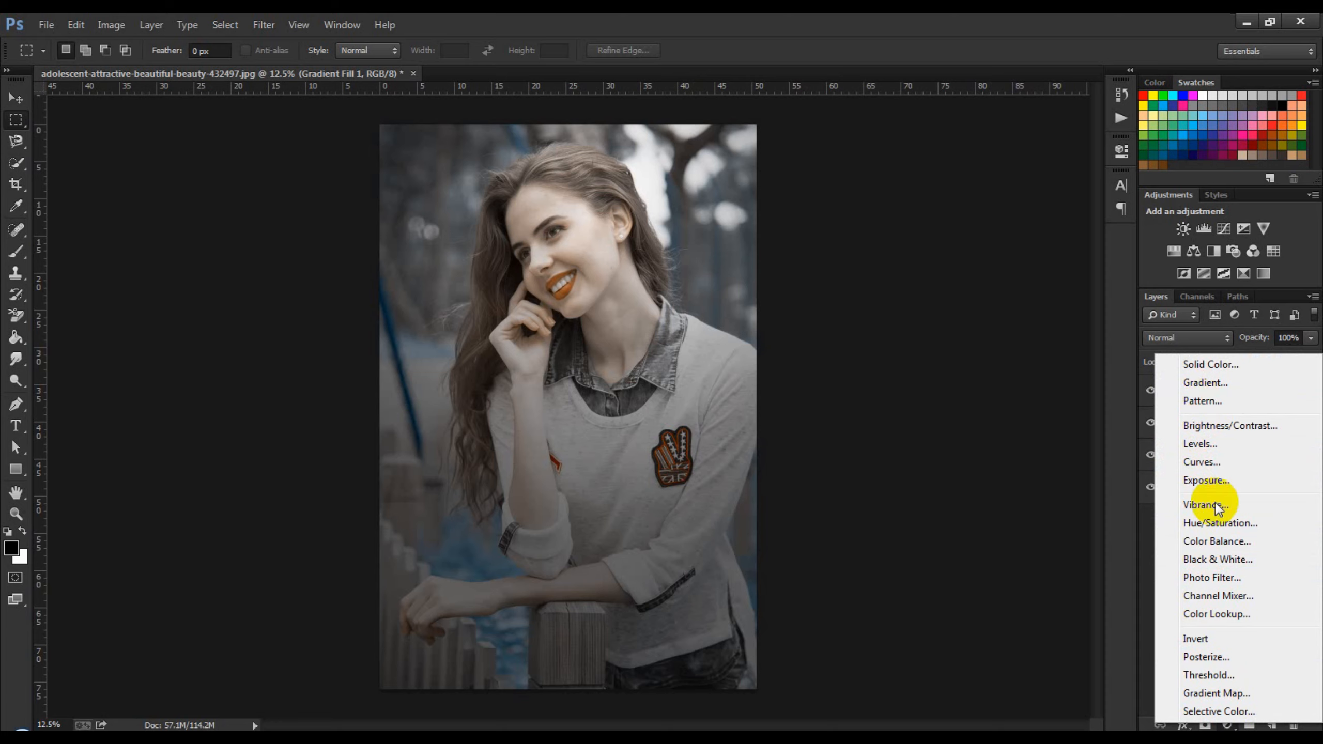
click(1209, 711)
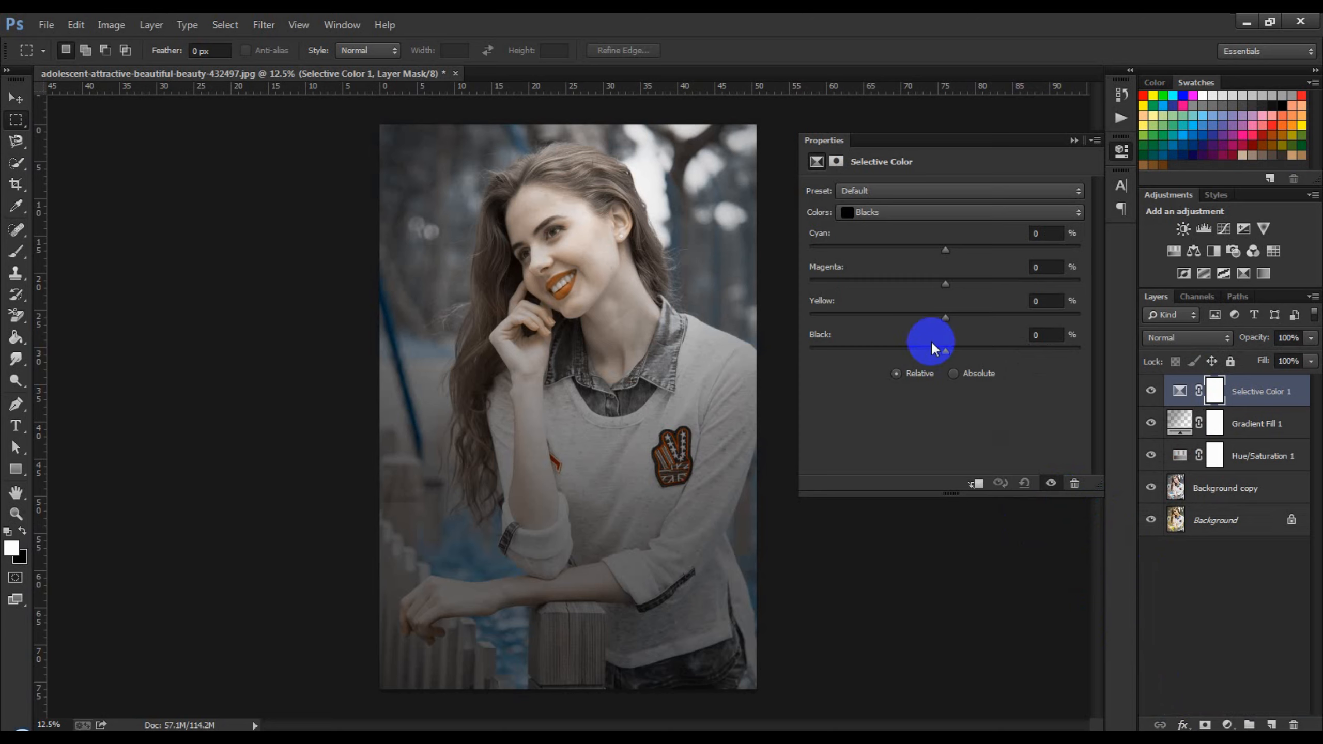
click(875, 212)
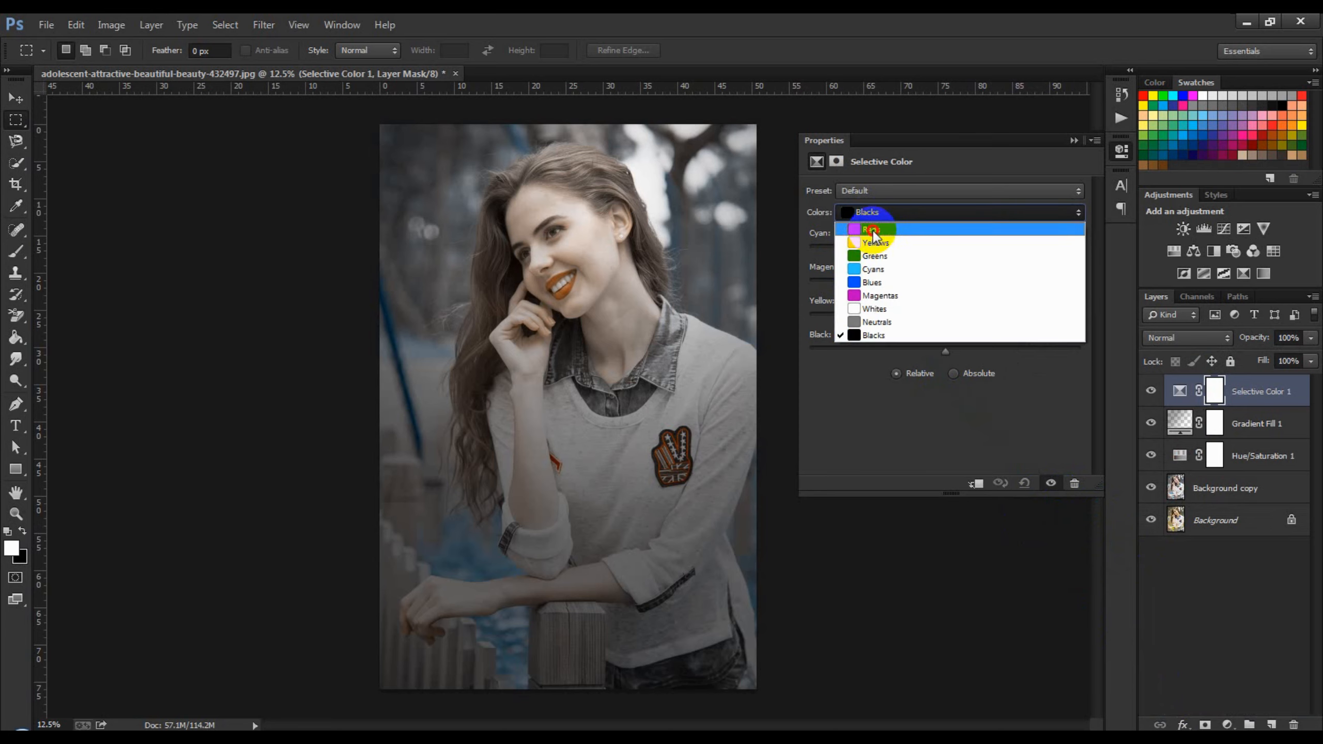
click(874, 232)
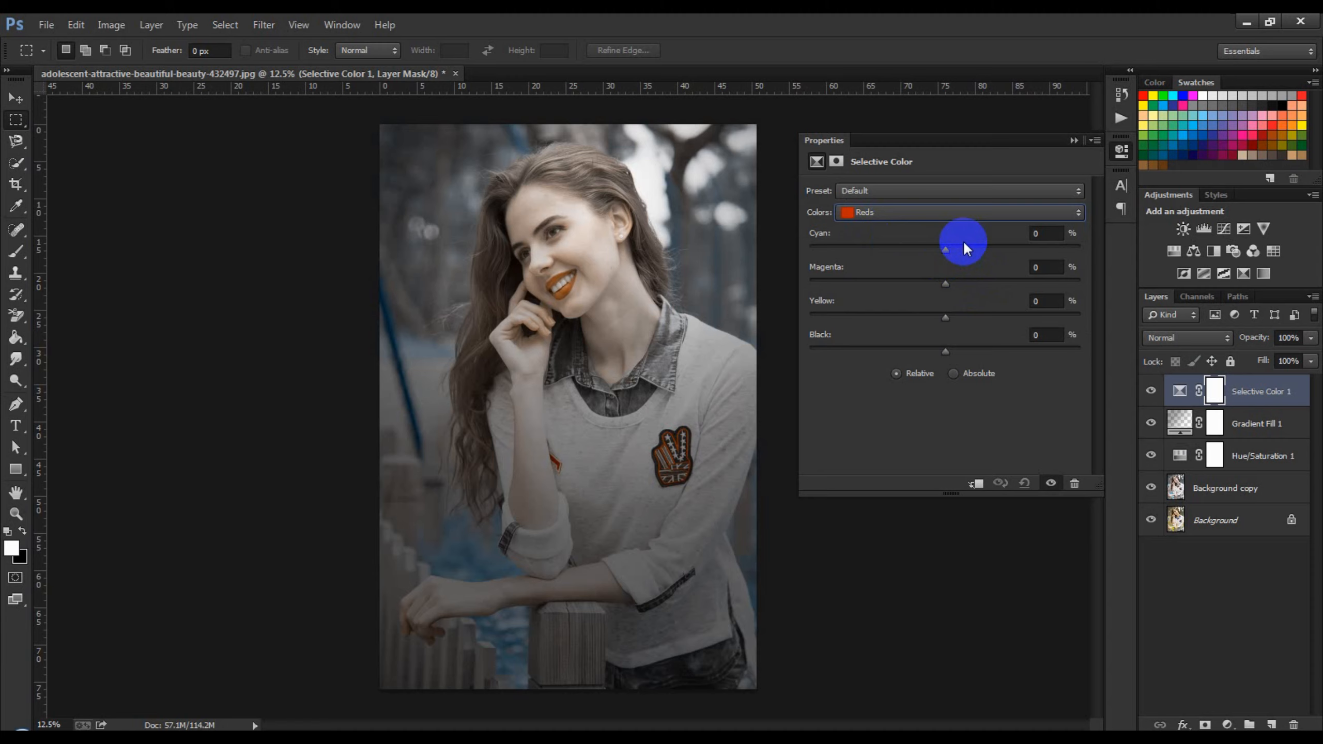
drag(947, 250, 801, 254)
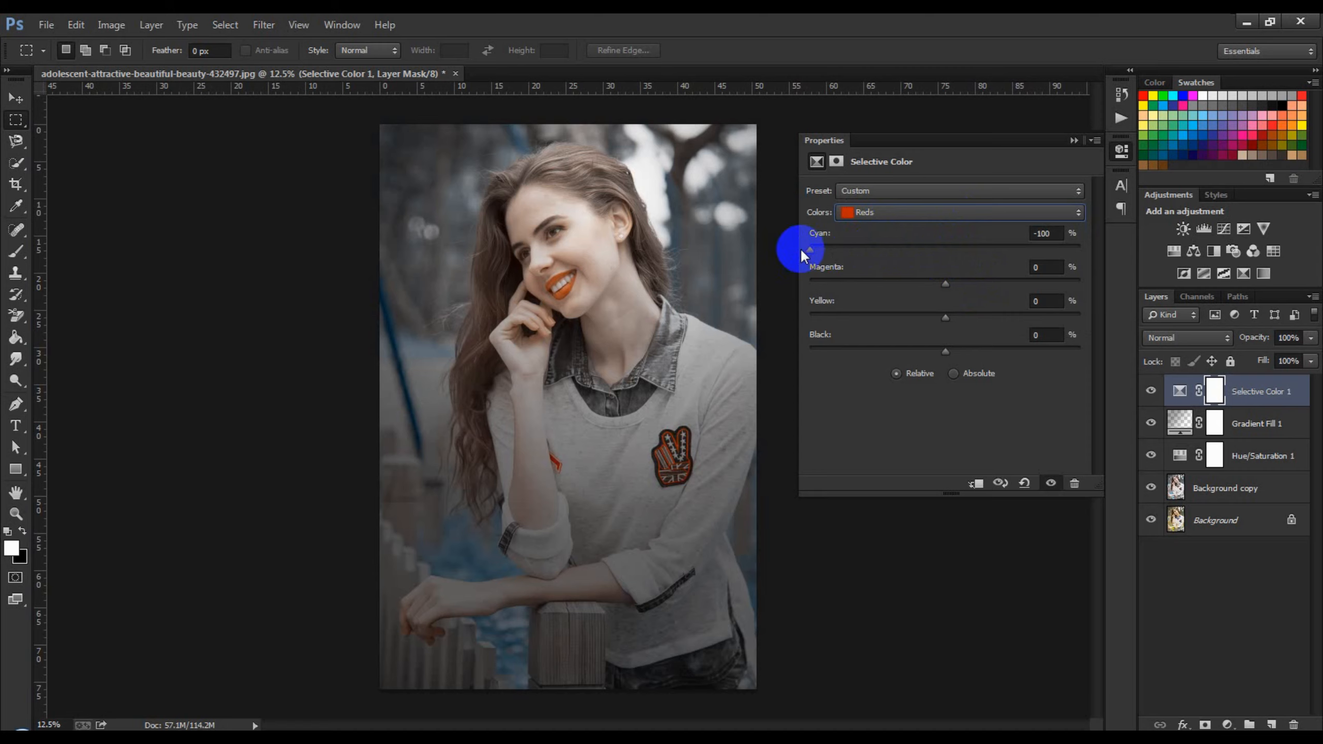
drag(811, 251, 828, 290)
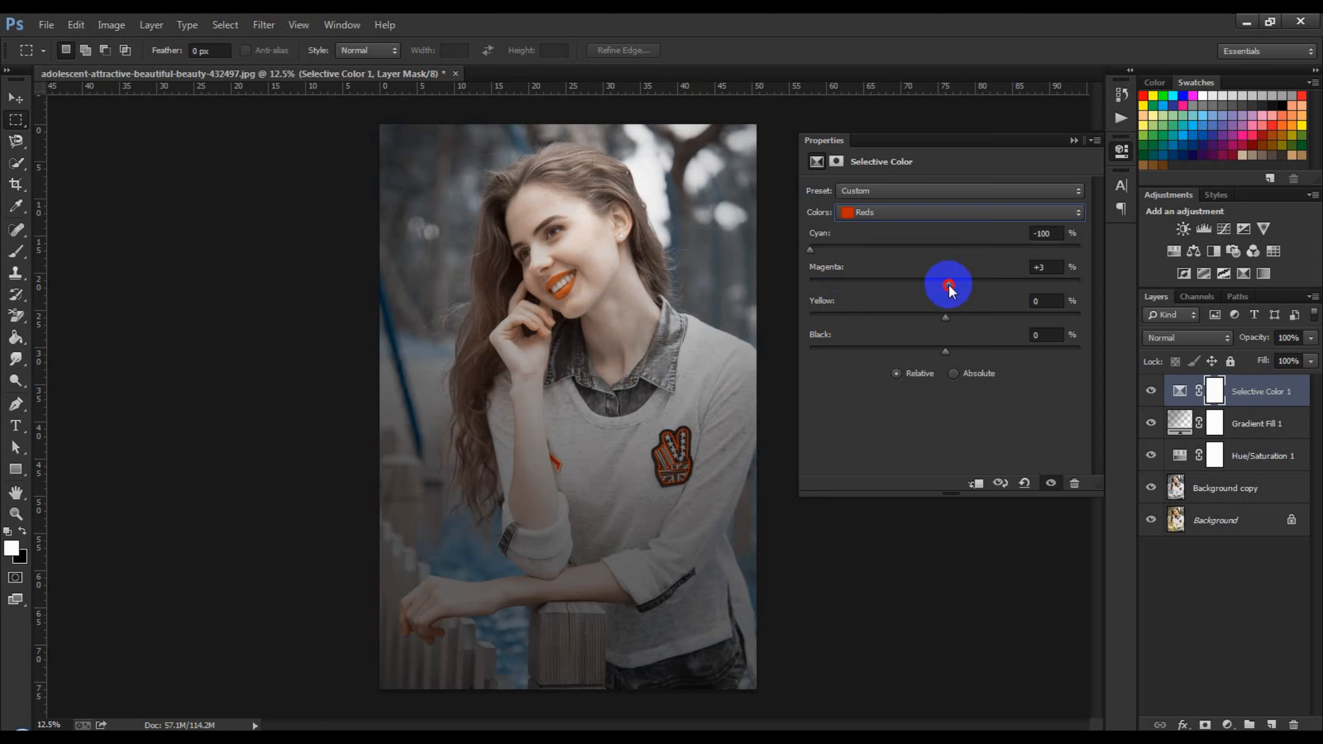
drag(948, 283, 947, 332)
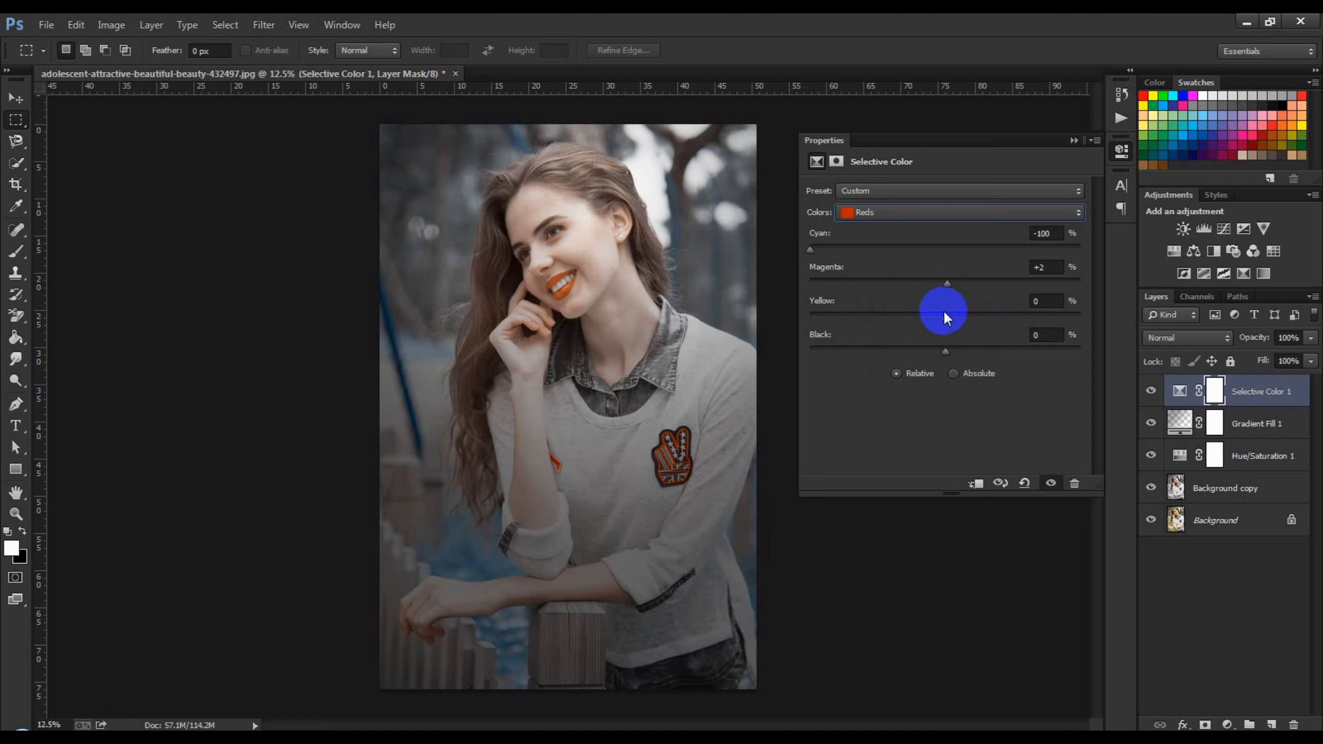
drag(945, 315, 1009, 348)
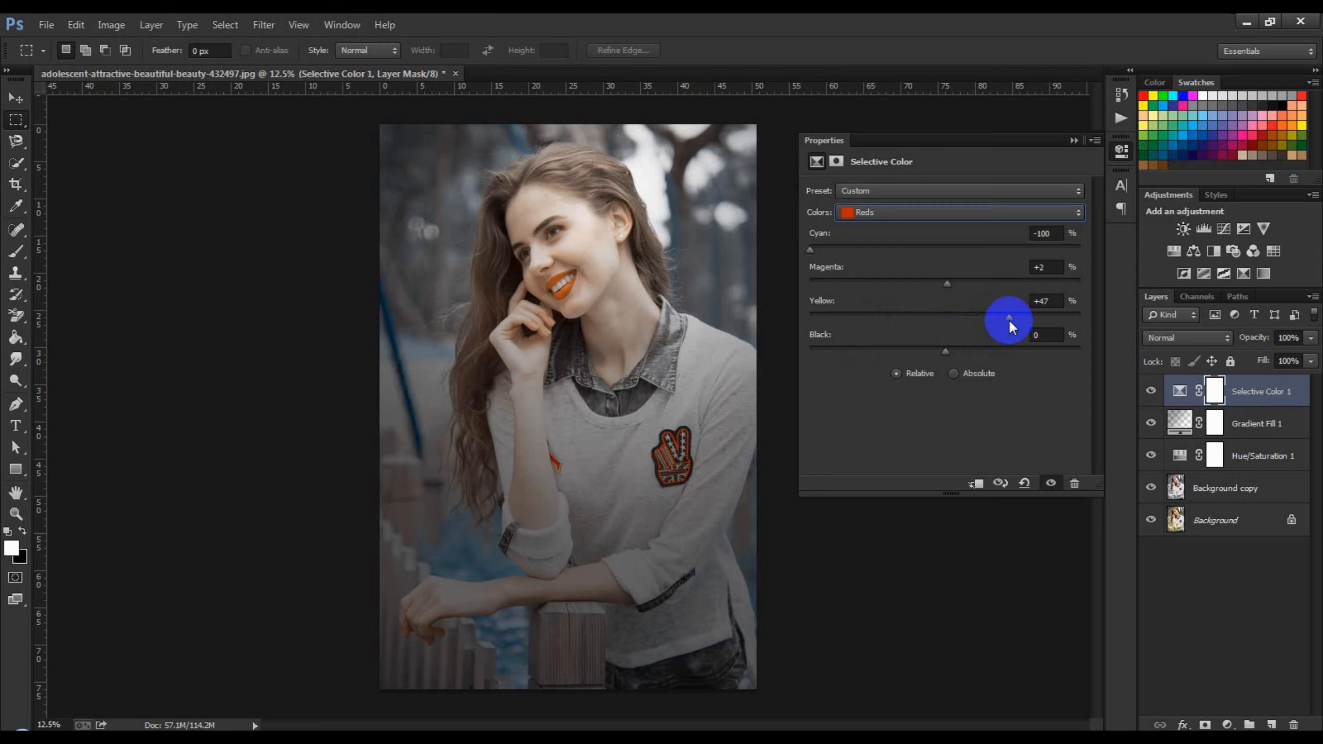
drag(1009, 320, 1019, 319)
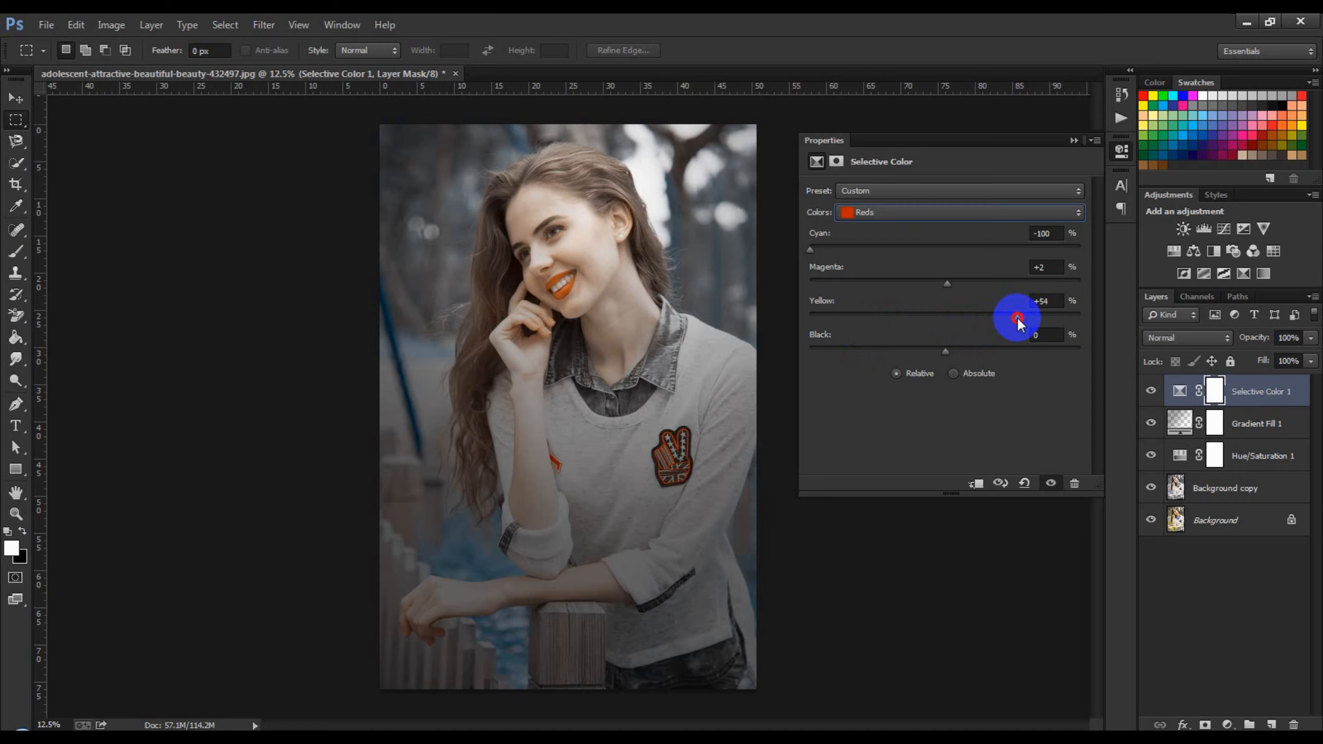
- Set the Selective Color layer's Blacks to Cyan +13, Magenta +5 and Yellow -12, and collapse its properties
click(925, 214)
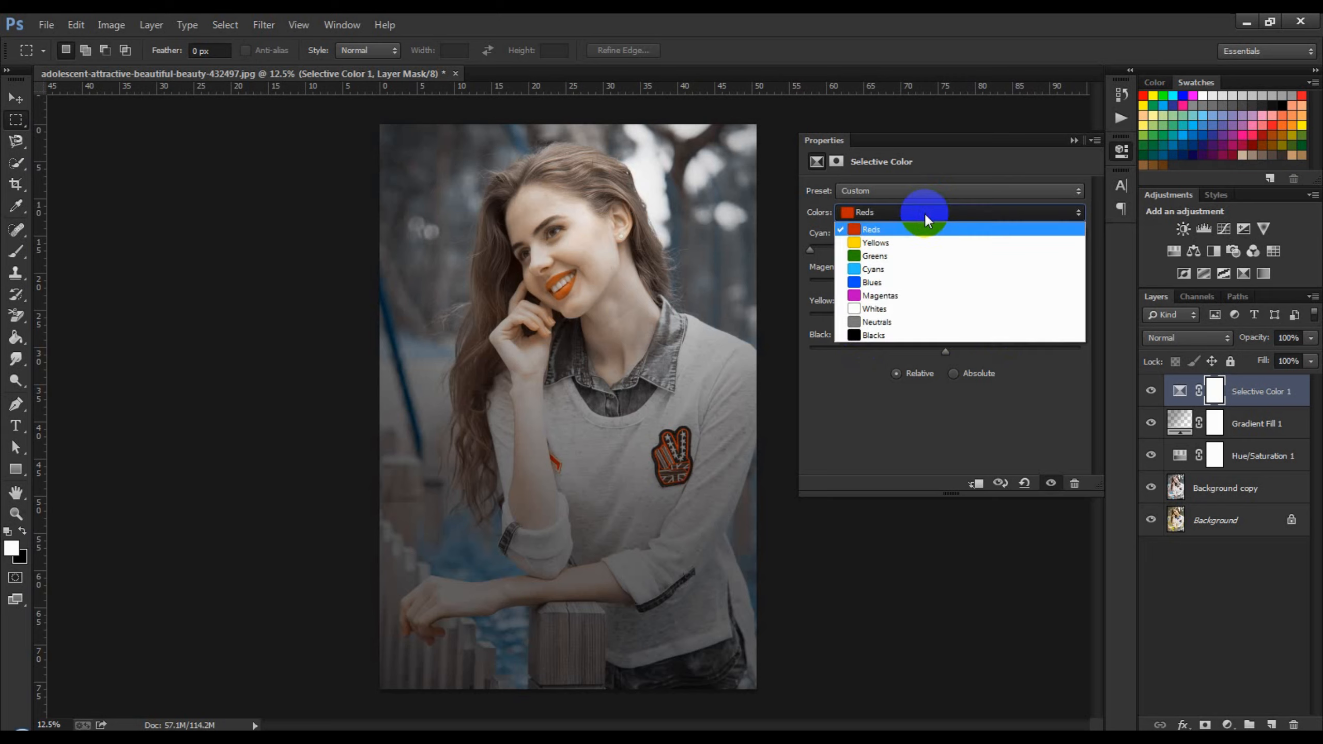
click(875, 335)
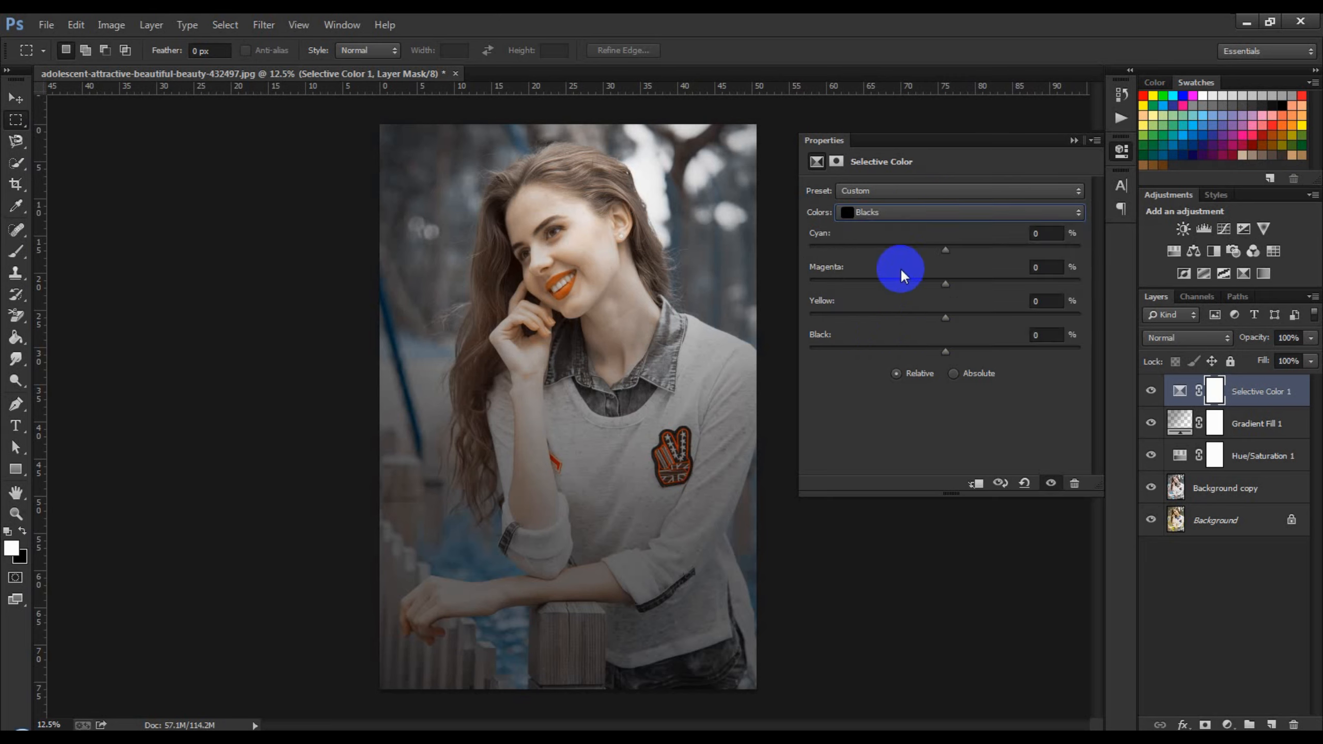
click(948, 254)
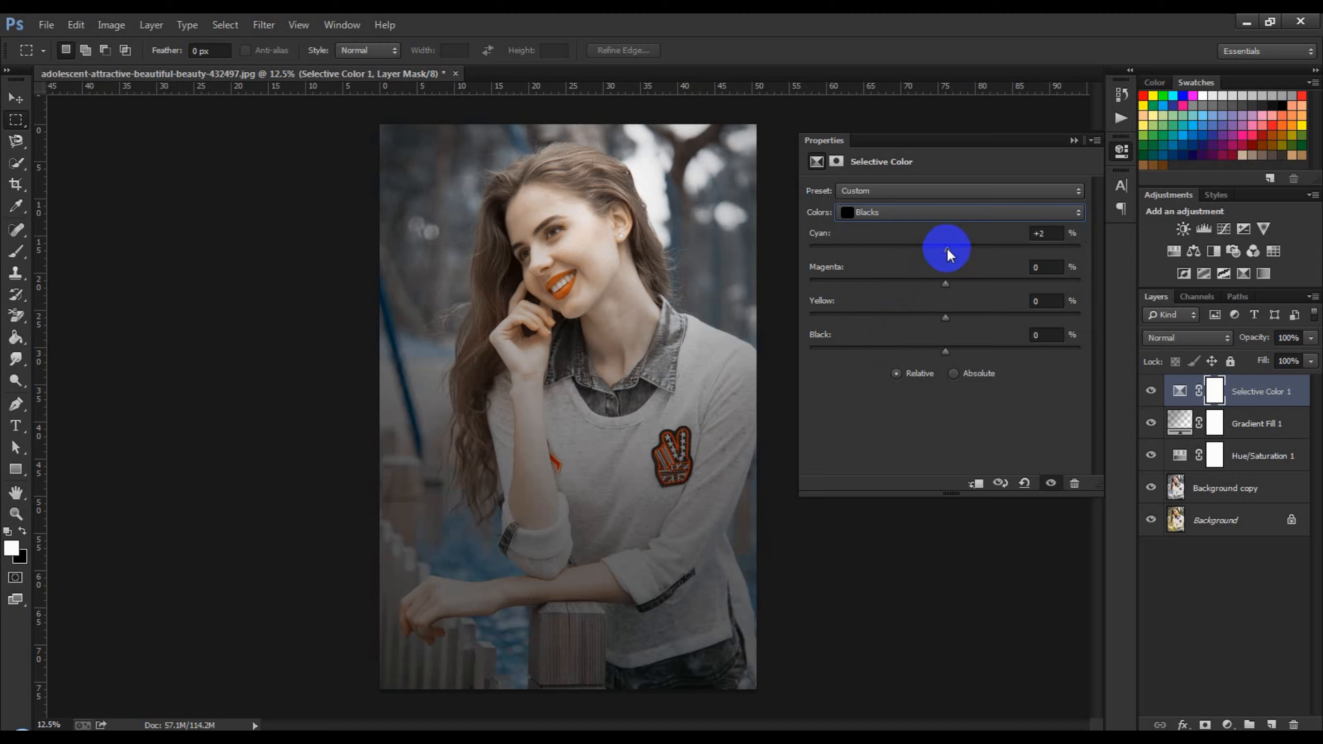
drag(948, 253, 964, 255)
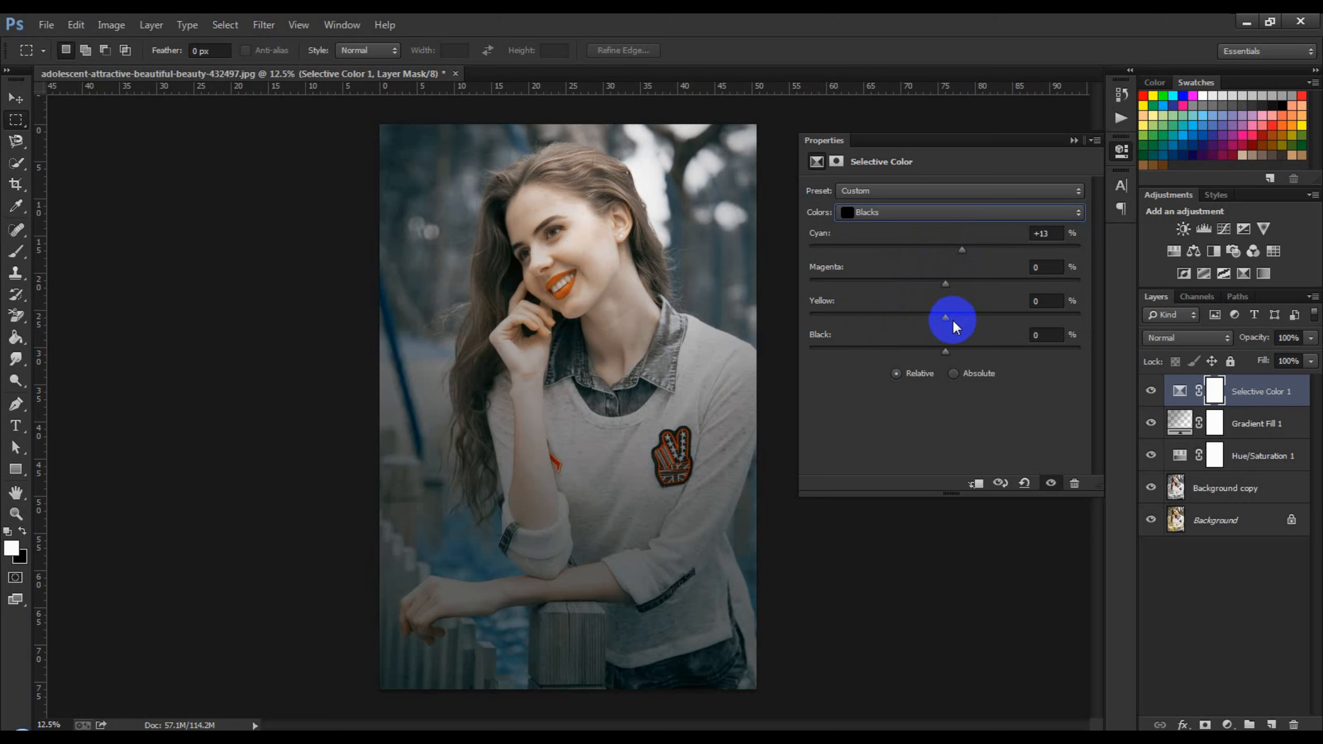
drag(946, 283, 952, 289)
mouse_move(949, 323)
mouse_down()
mouse_move(962, 324)
mouse_move(924, 325)
mouse_up()
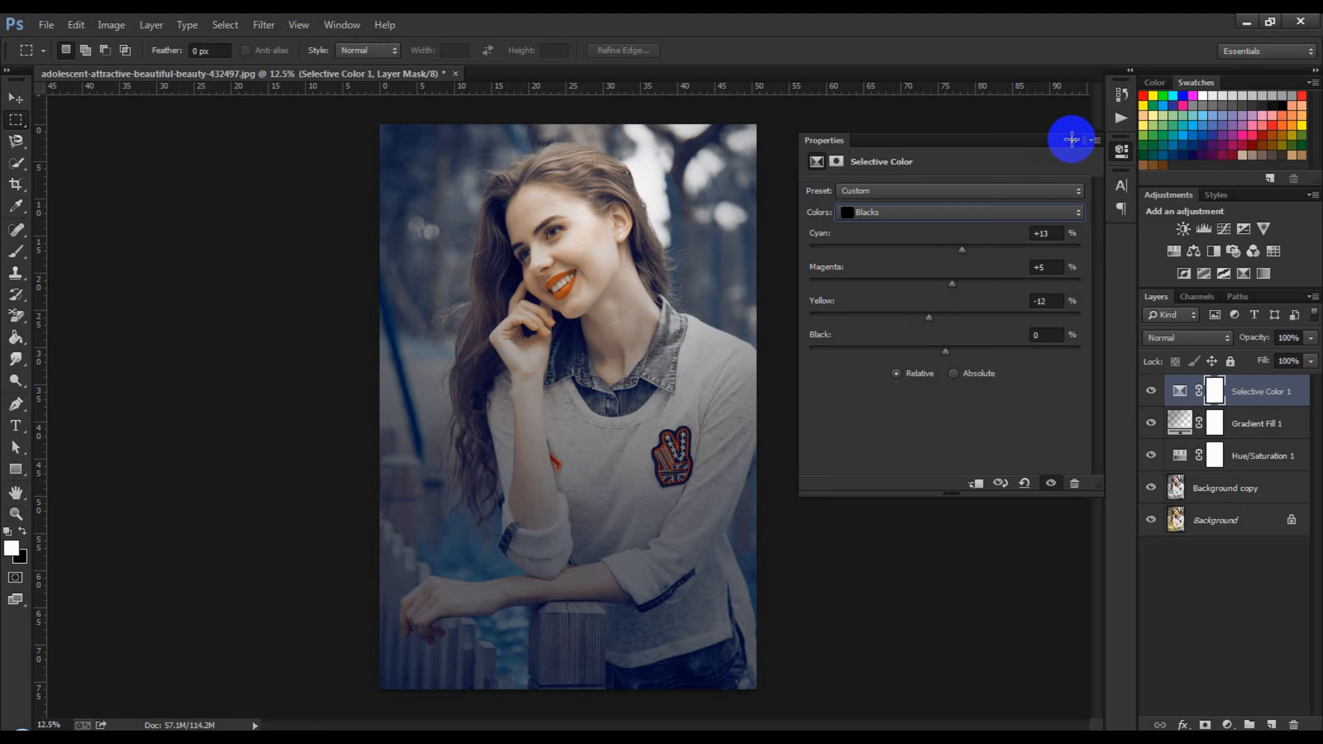
click(1072, 139)
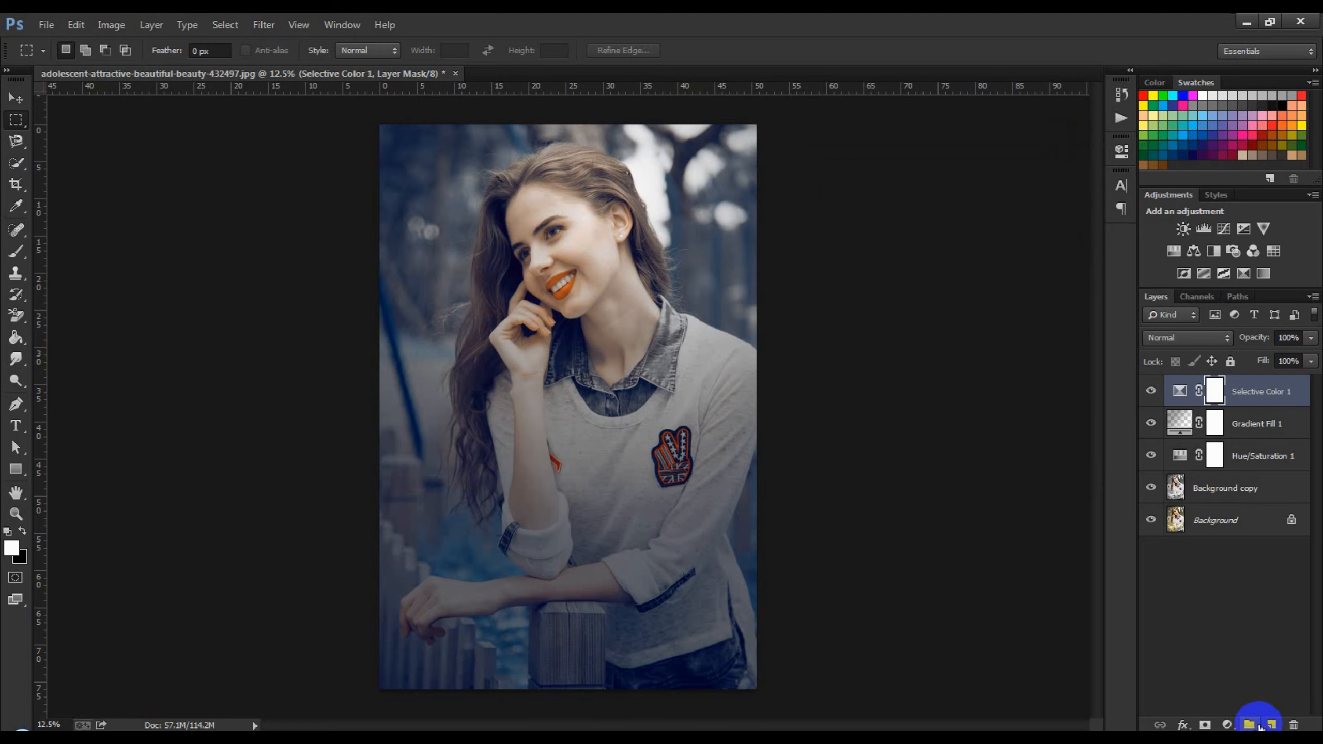
- Add a Curves adjustment layer with the RGB white point output at 251 and curve points at input 219/output 210 and input 41/output 34
click(1231, 724)
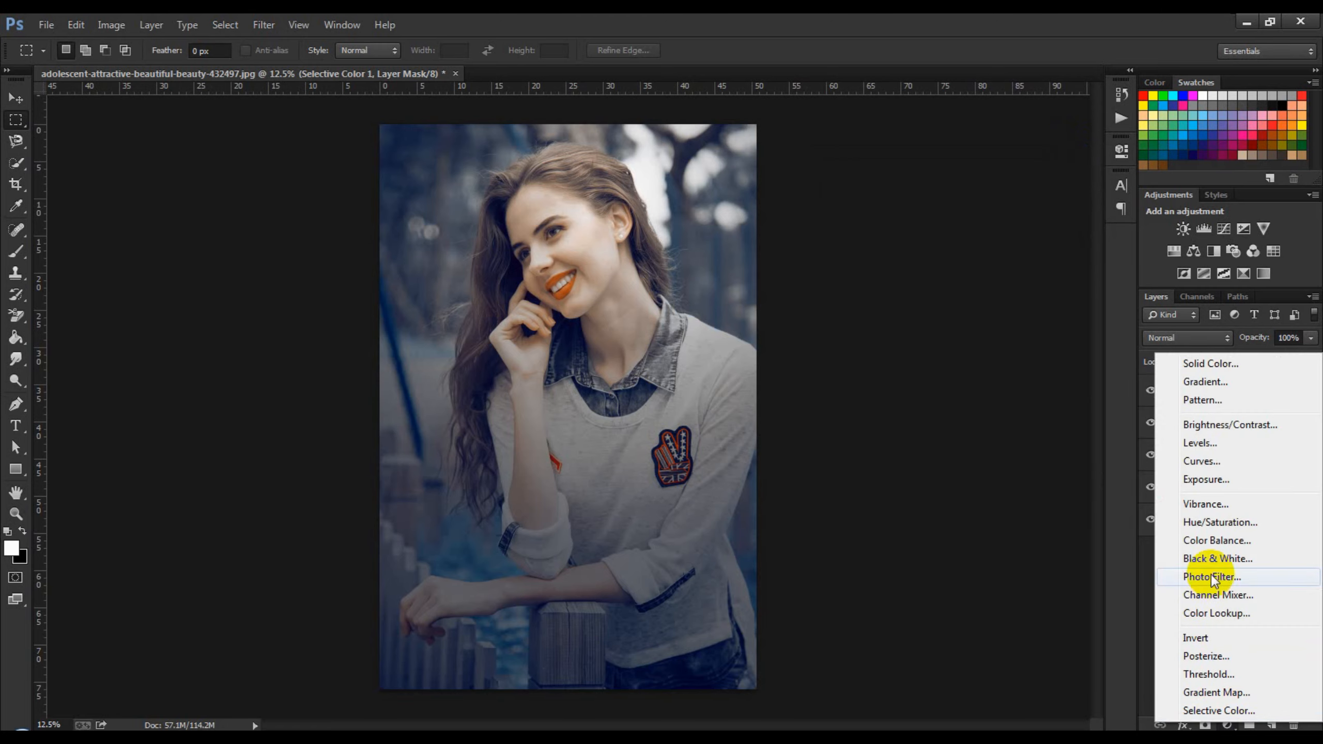
click(1208, 466)
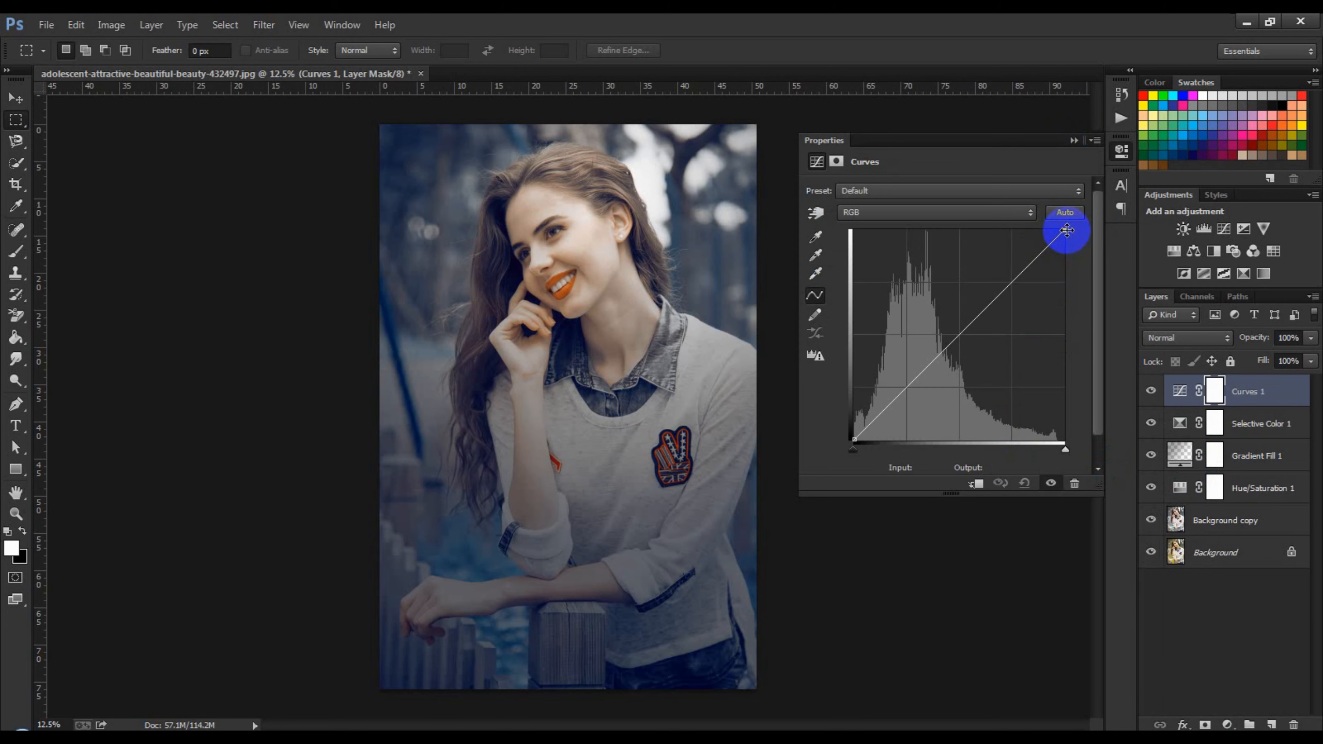
drag(1064, 230, 1068, 234)
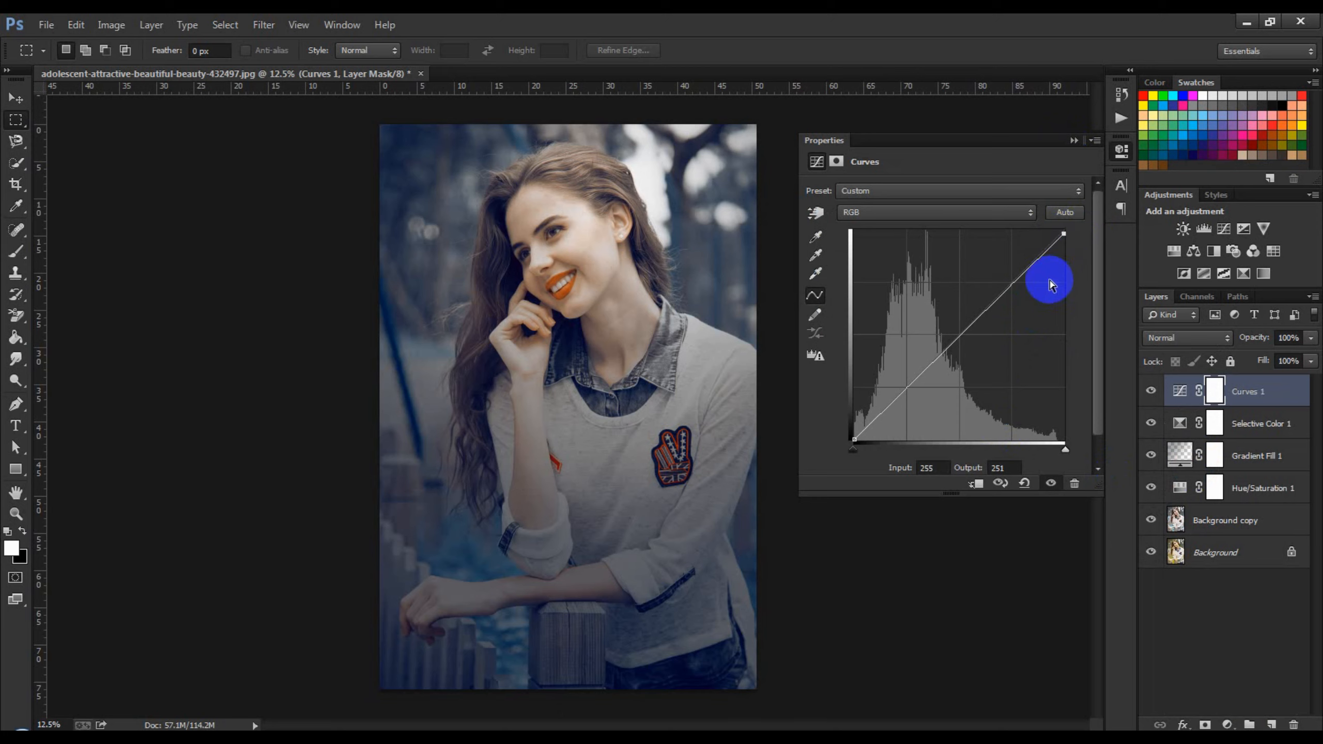
click(1034, 267)
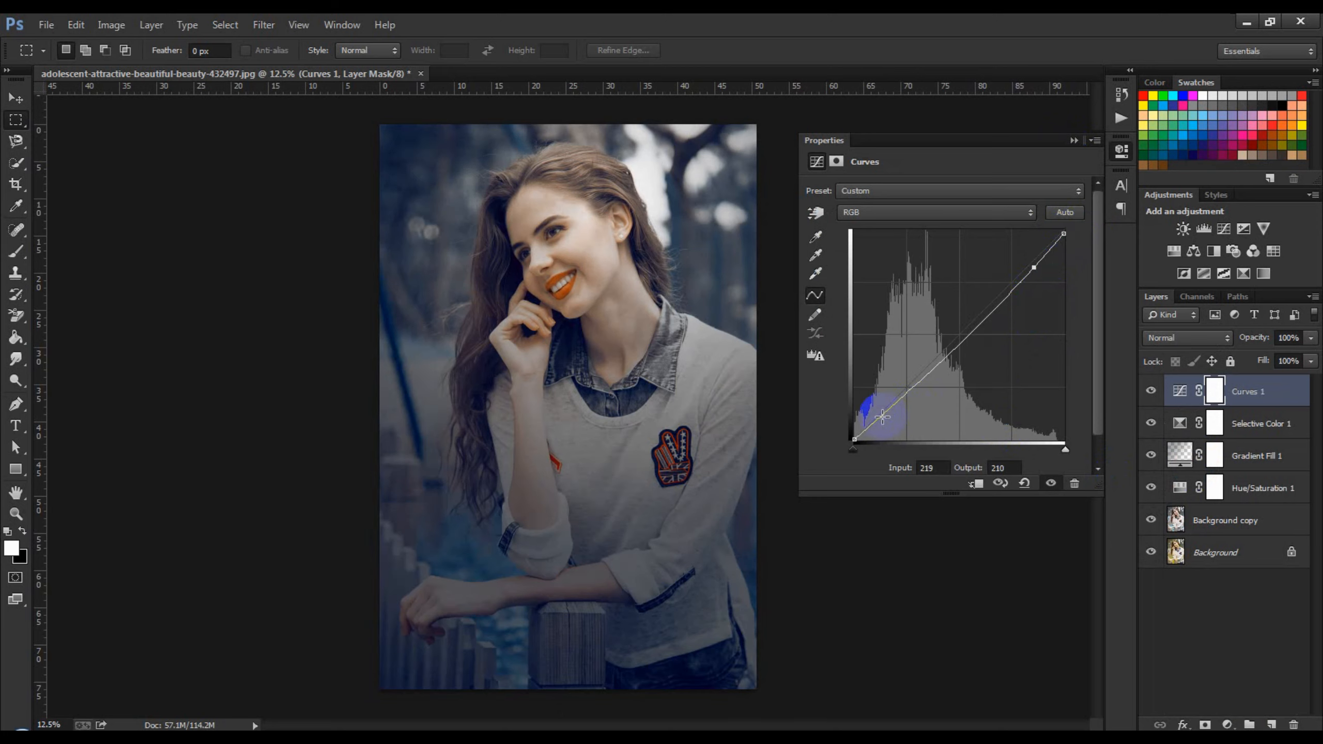
drag(891, 411, 888, 412)
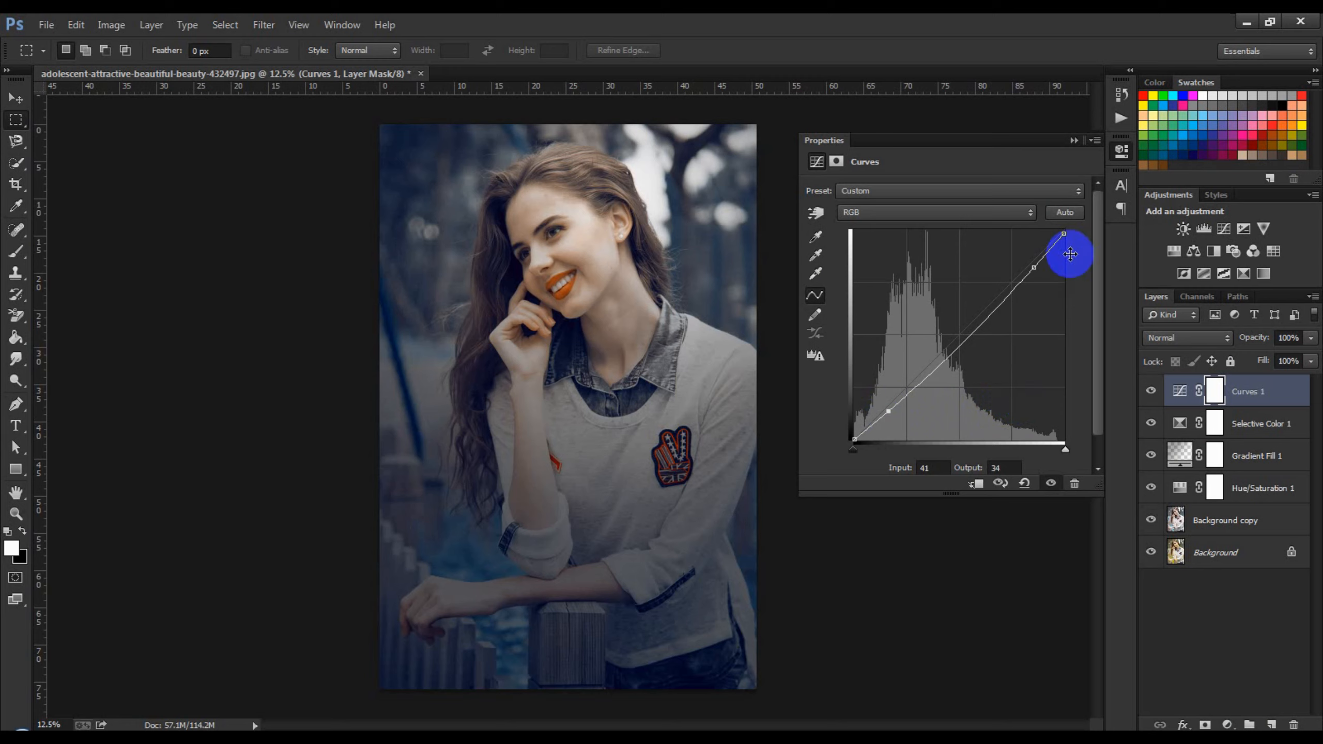
click(1074, 140)
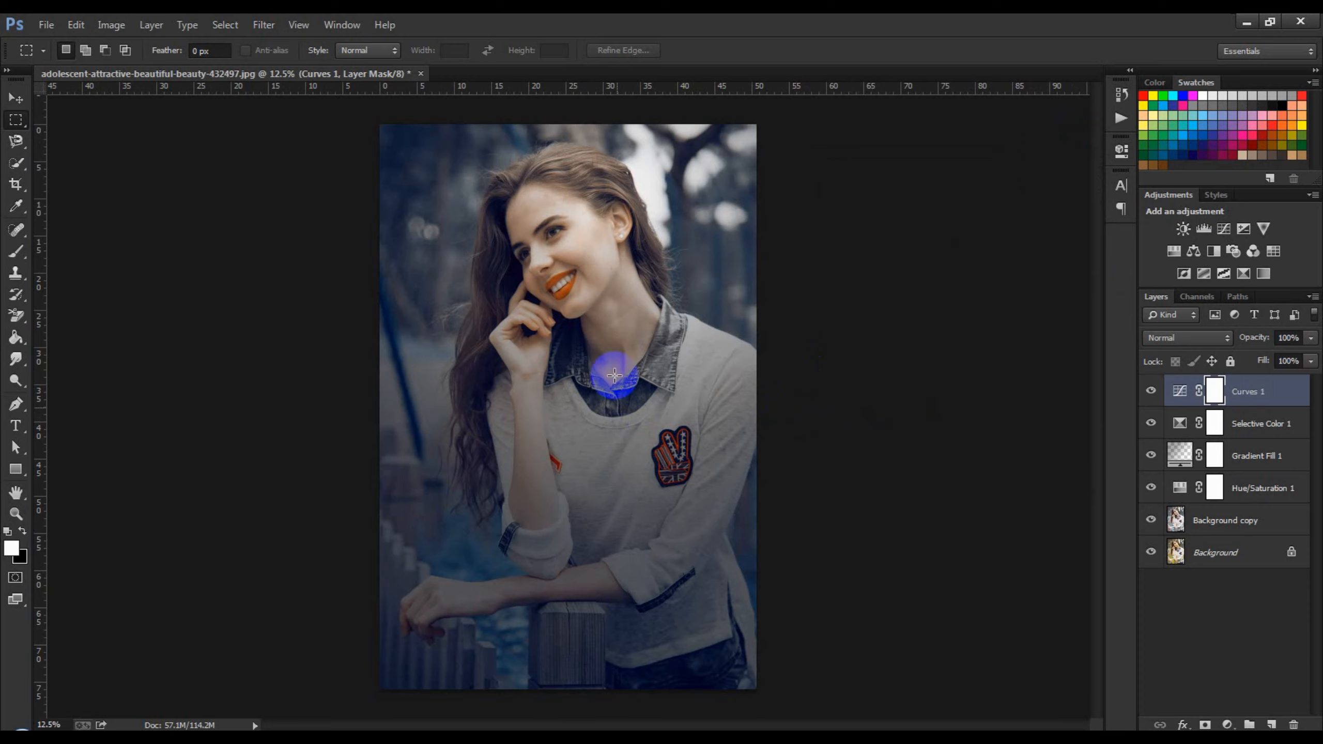
- Save the layered image as a Photoshop file named "ok file" in the 500 folder, accepting the format options
click(46, 24)
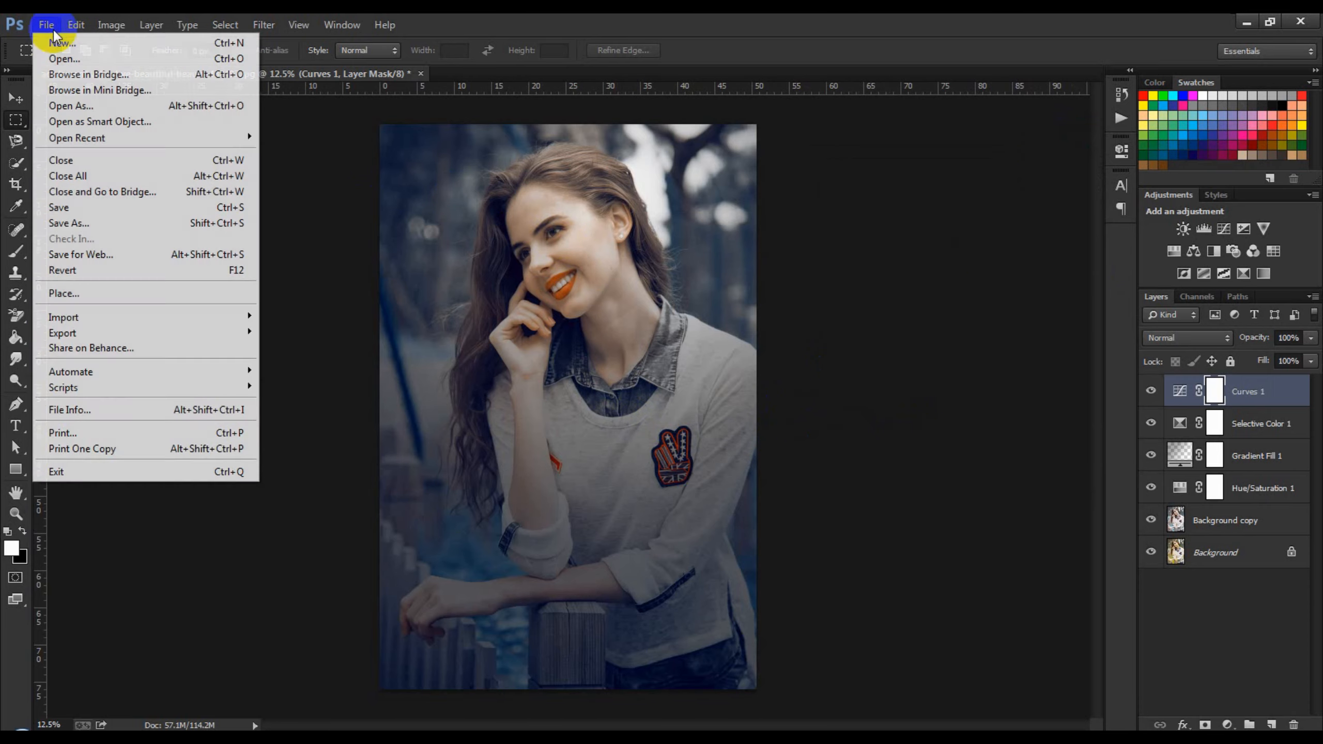
click(94, 229)
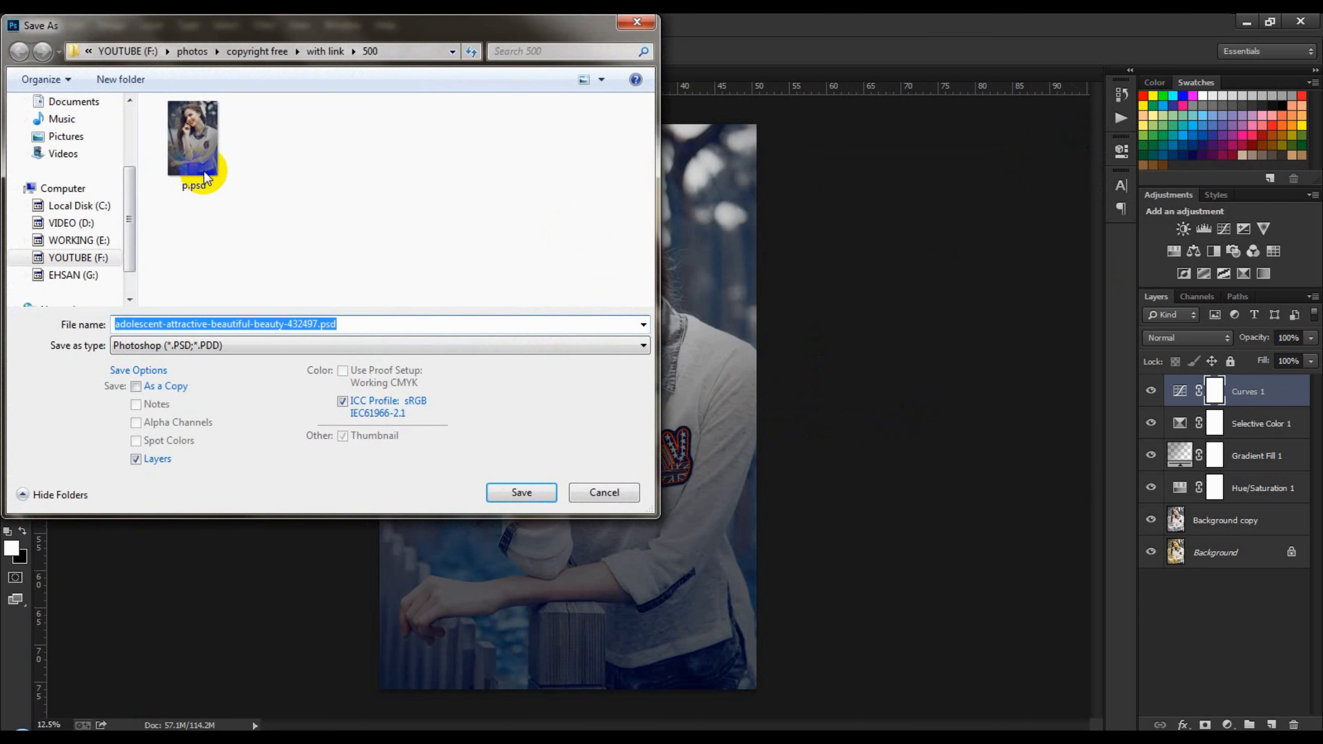
text(ok )
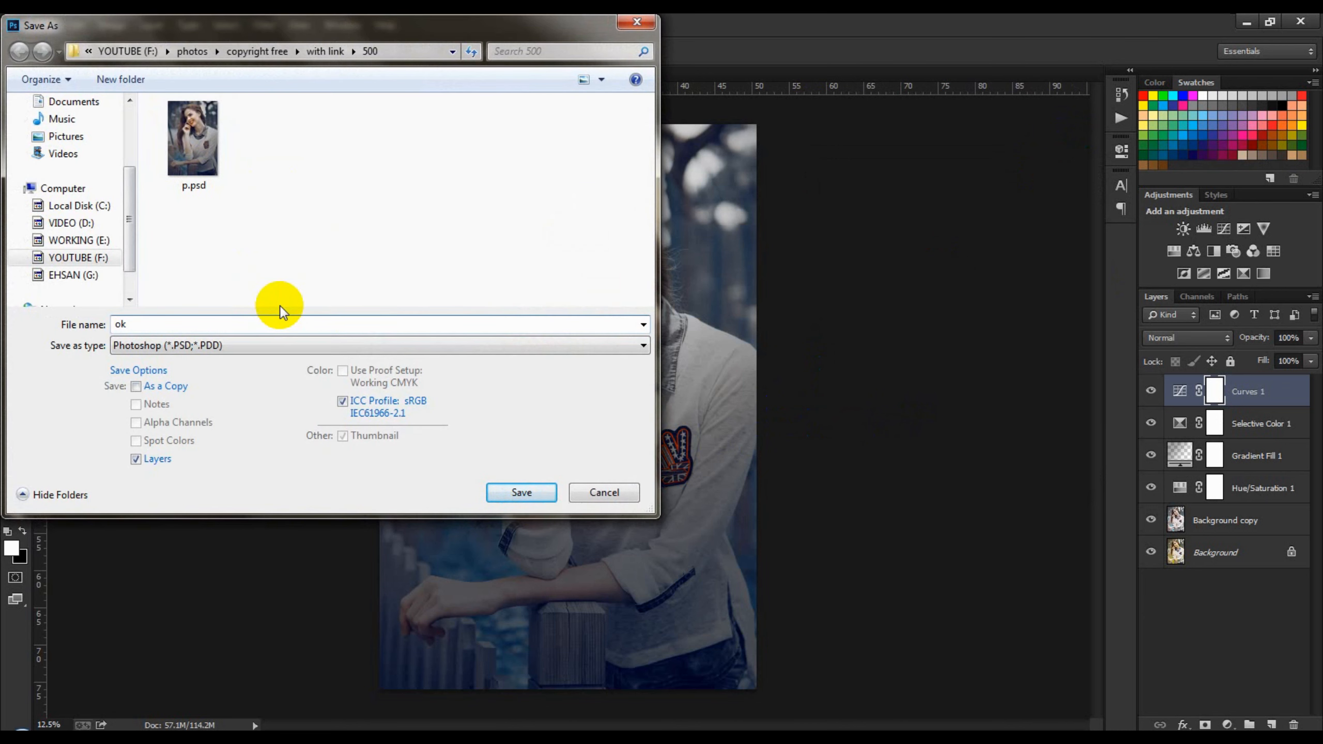
text(file)
click(515, 499)
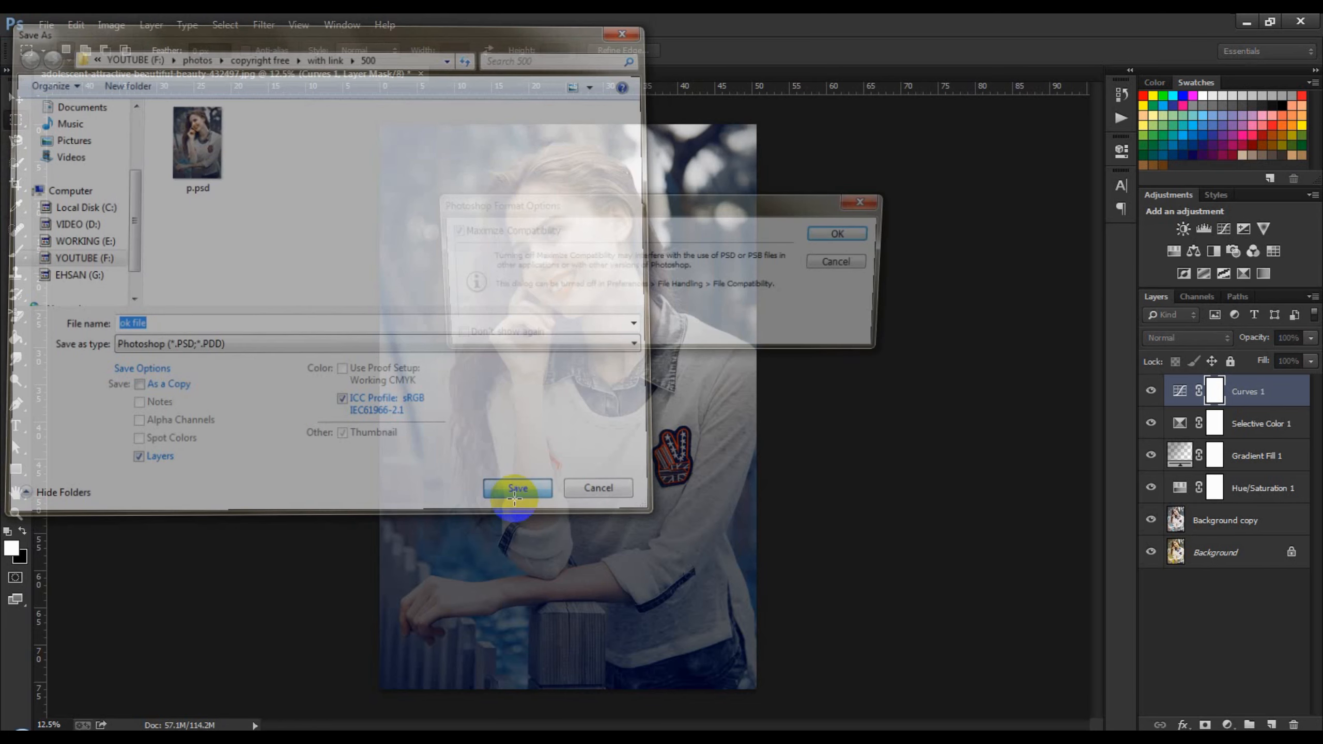
click(860, 238)
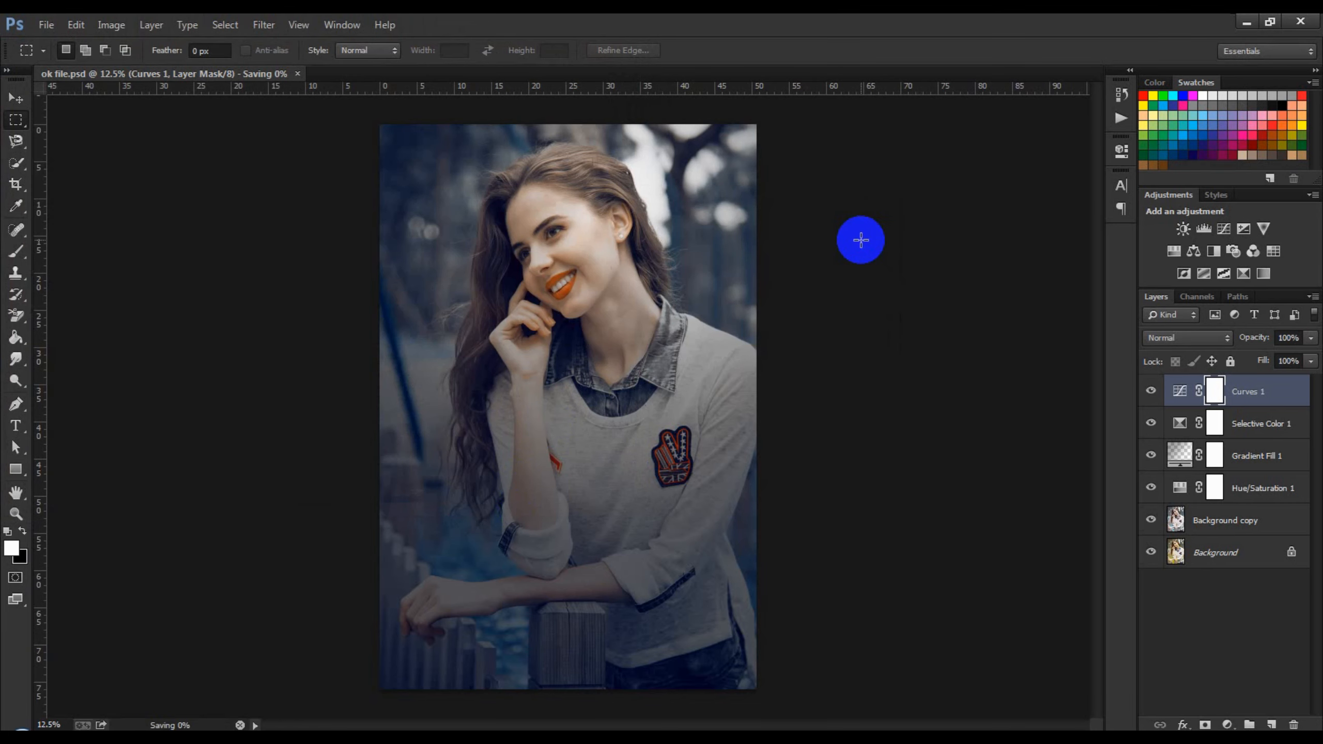